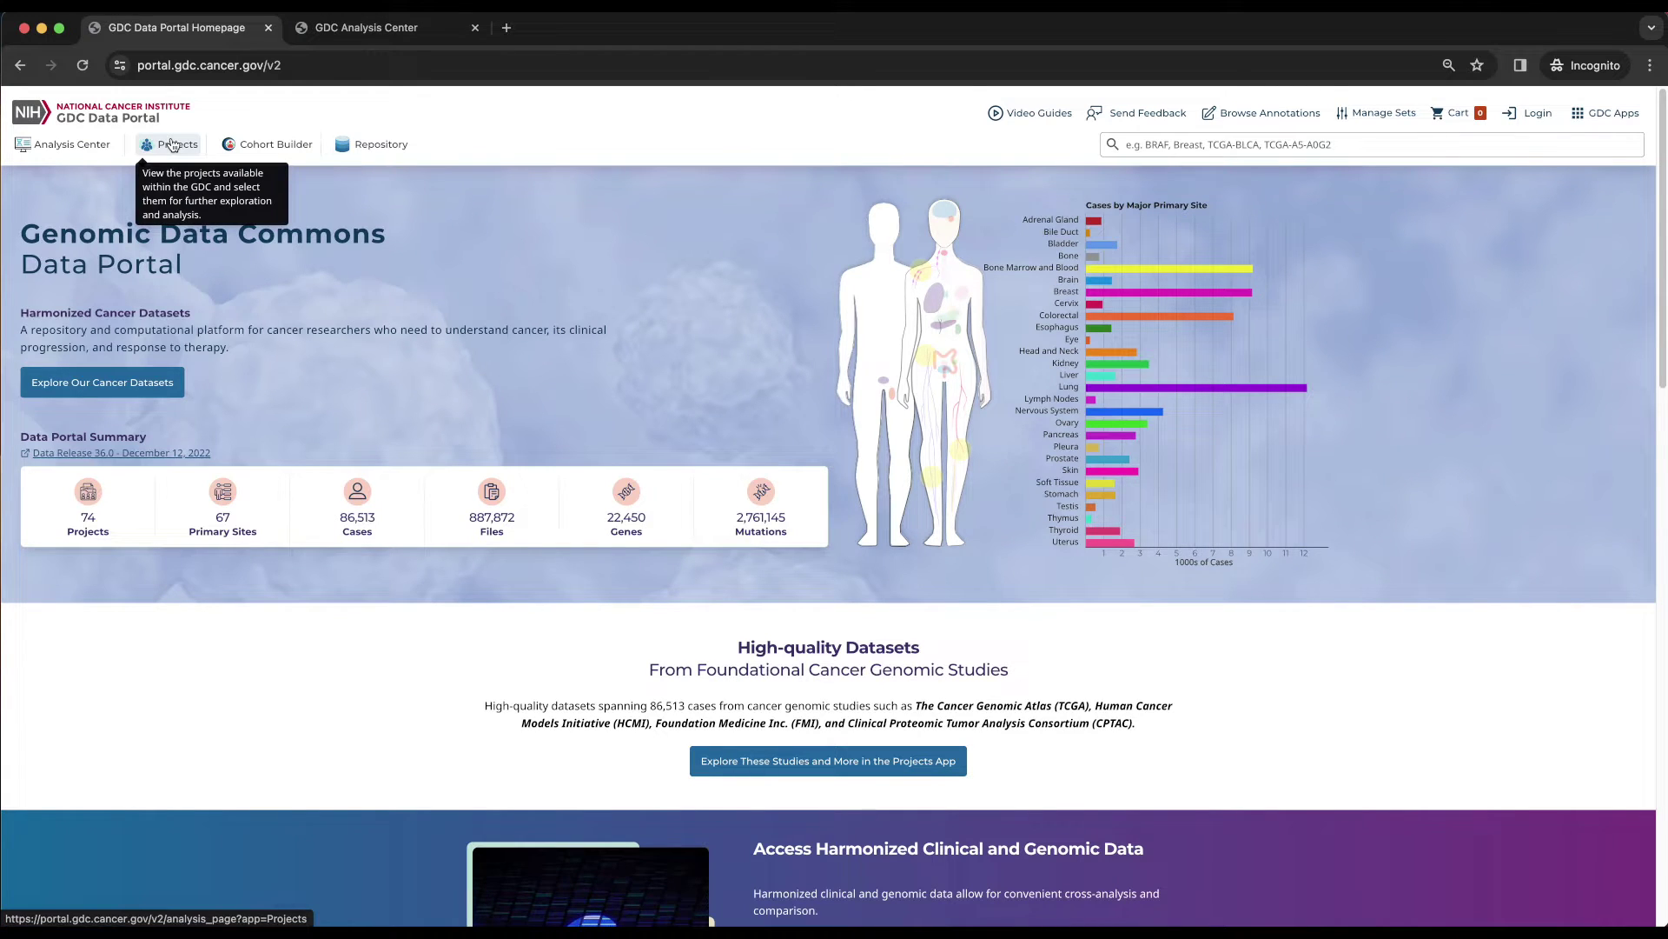
Launch the Projects tool from the Analysis Center to list all 74 projects
{"action": "left_click", "coordinate": [98, 146]}
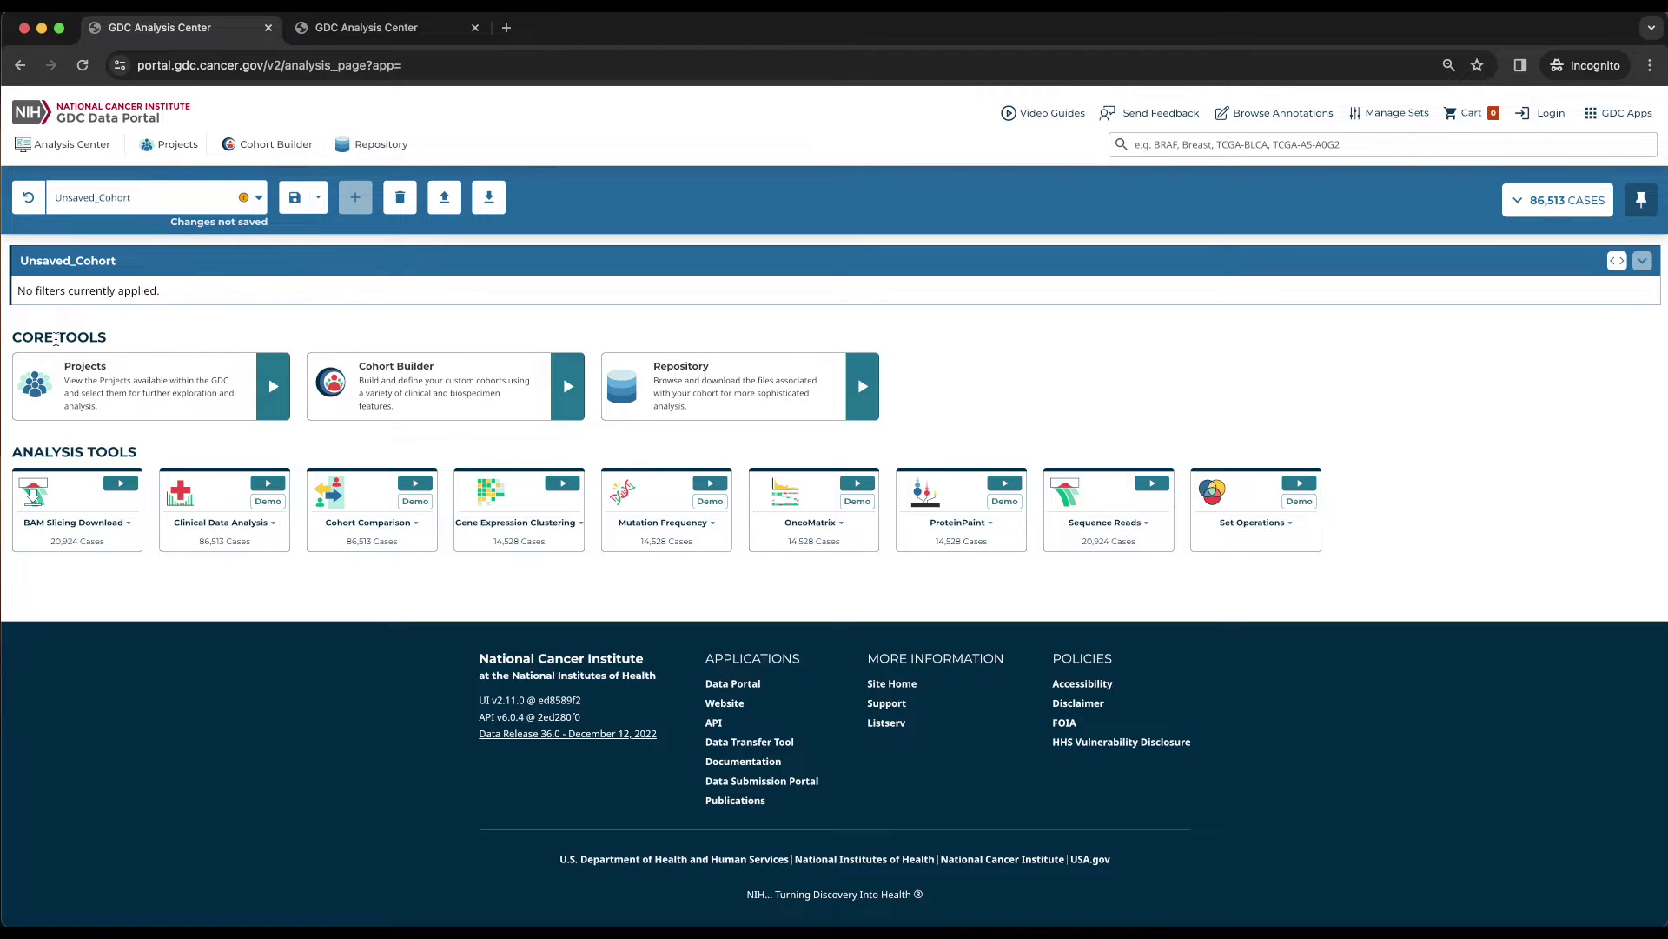
{"action": "left_click", "coordinate": [265, 374]}
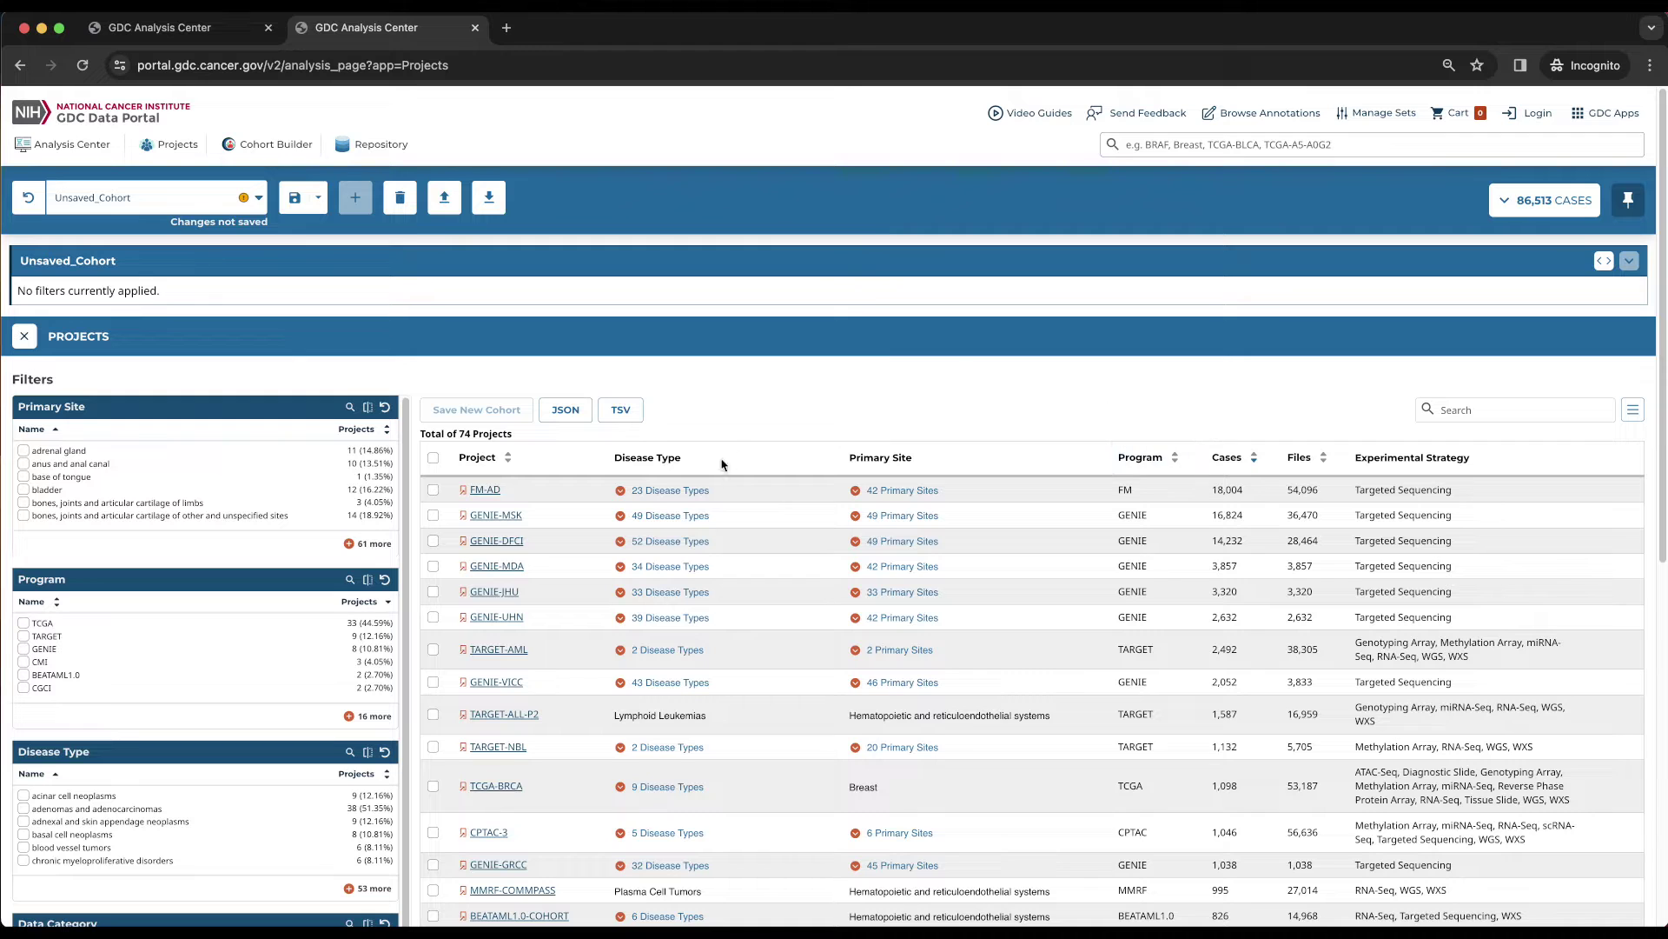
Show the CPTAC-3 project summary with 1,046 cases, 56,636 files and 1,724 annotations
{"action": "left_click", "coordinate": [488, 834]}
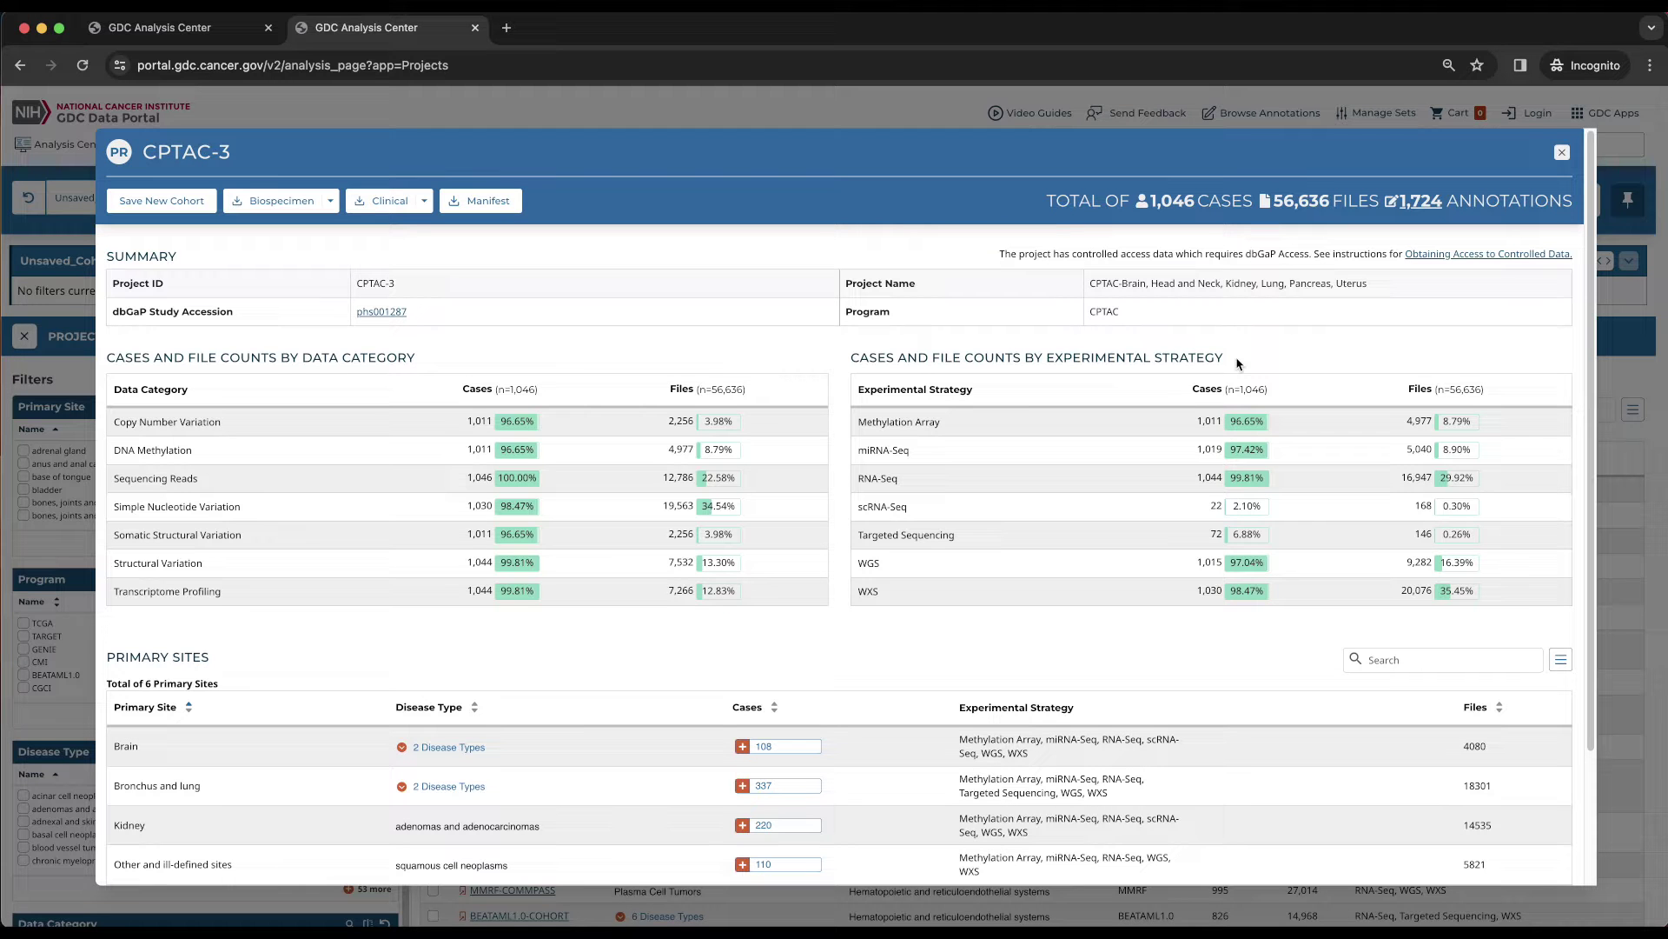
Review CPTAC-3's primary sites, then close its summary to return to the 74-project table
{"action": "scroll", "coordinate": [644, 658], "scroll_direction": "down", "scroll_amount": 1}
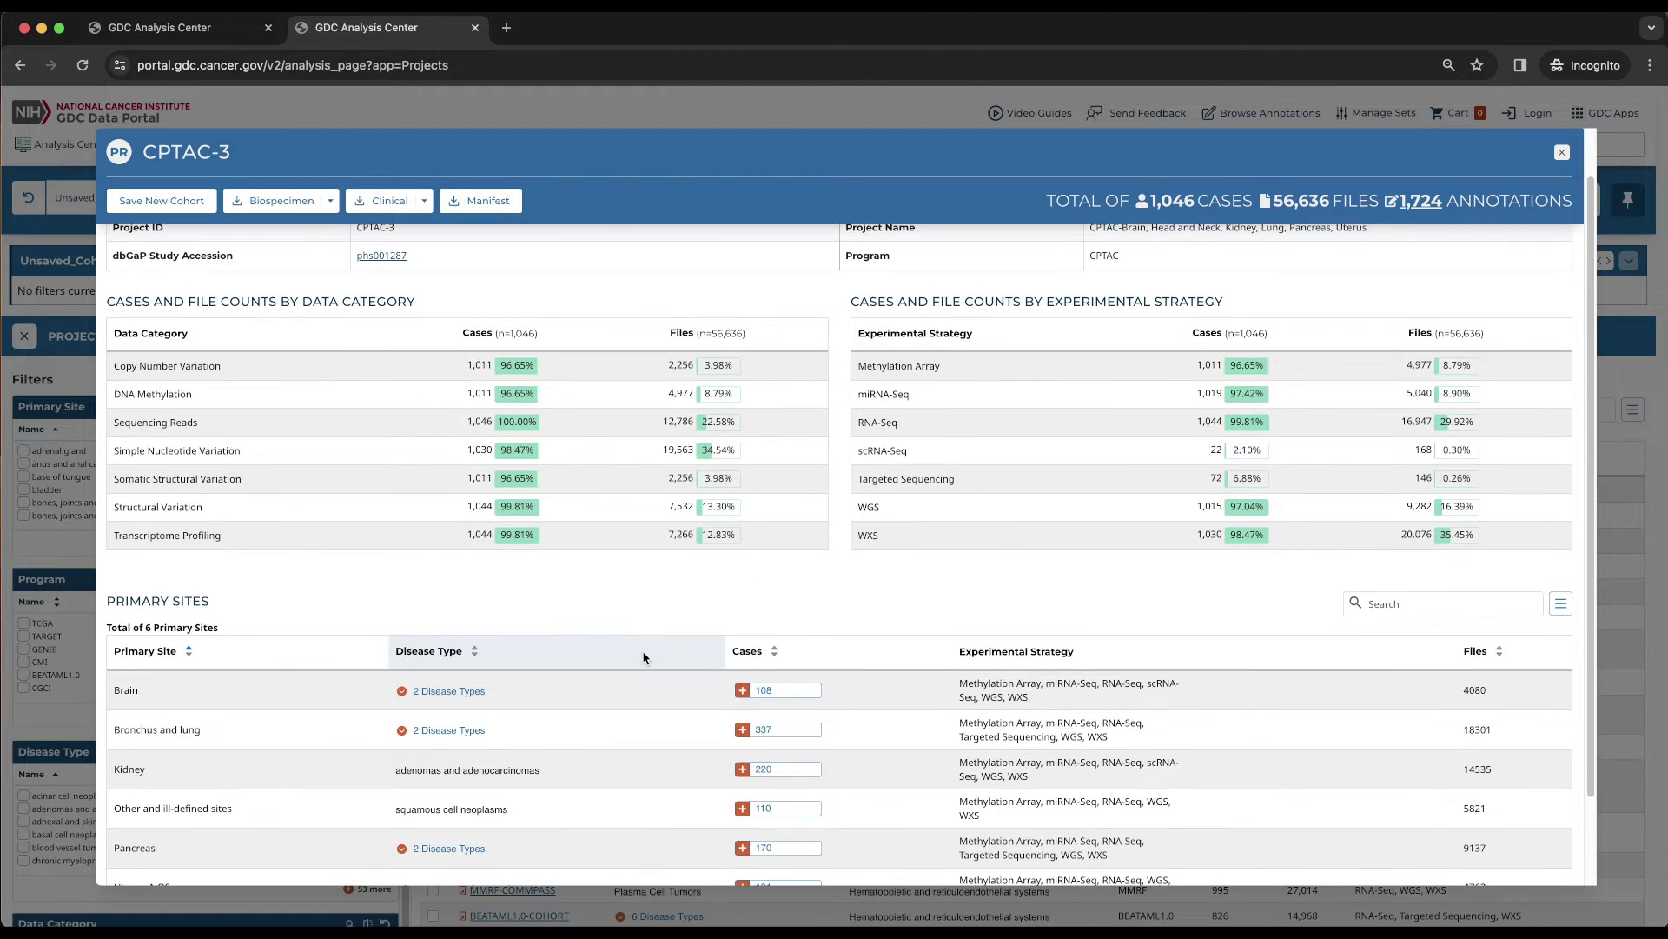
{"action": "scroll", "coordinate": [644, 658], "scroll_direction": "down", "scroll_amount": 1}
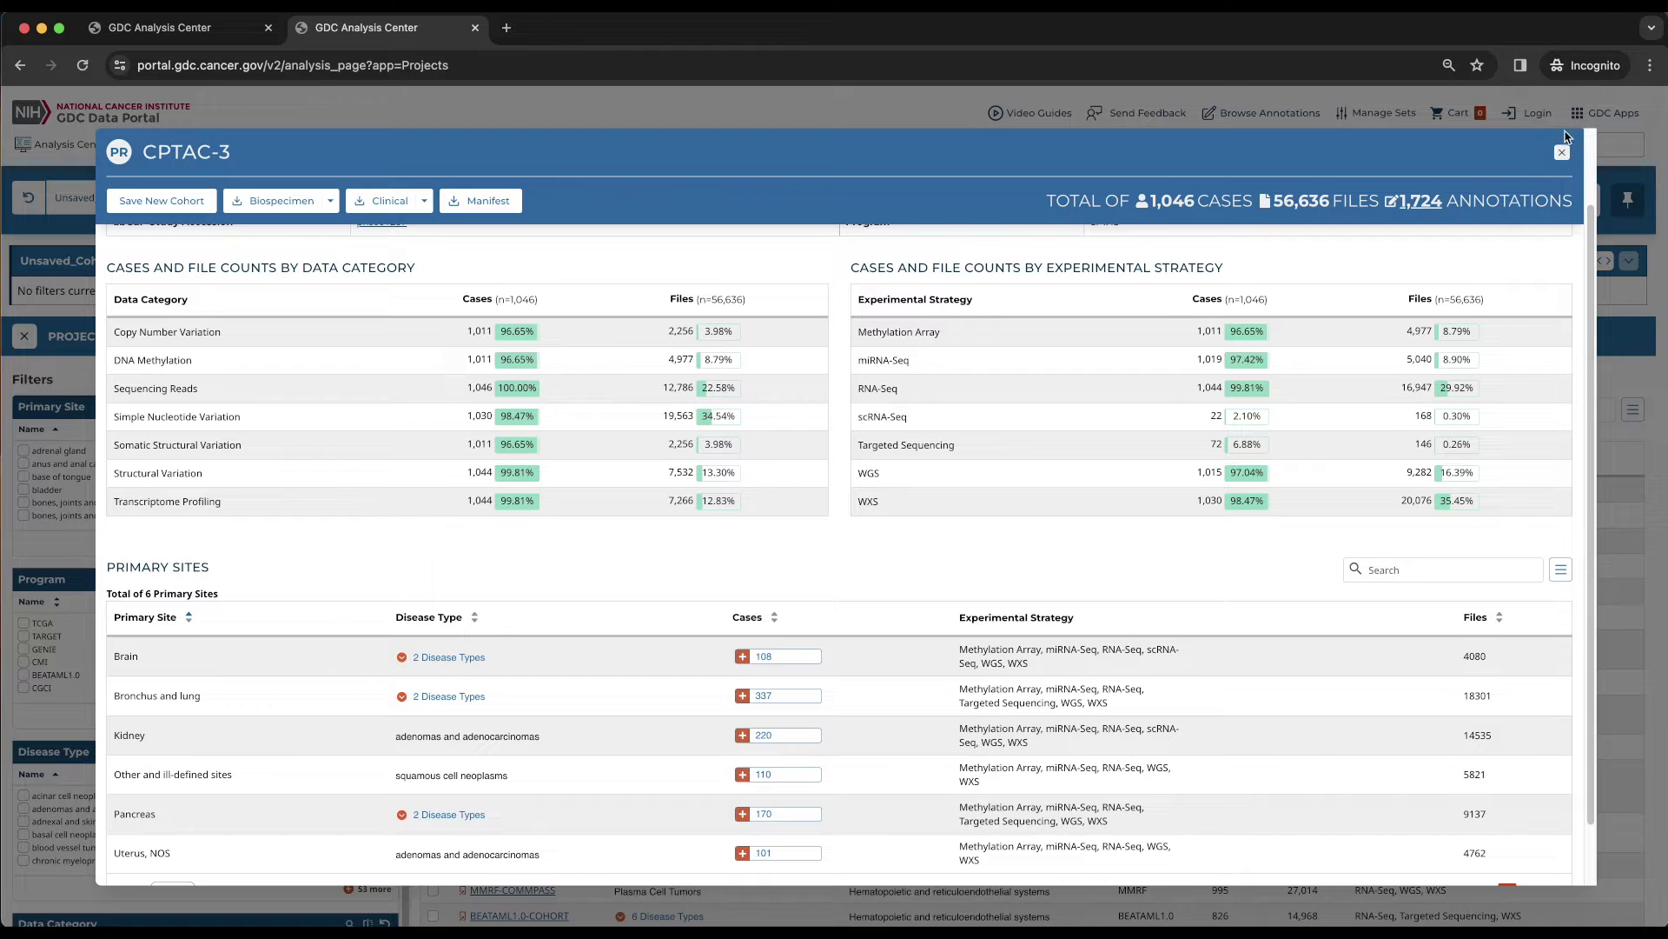
{"action": "left_click", "coordinate": [1561, 153]}
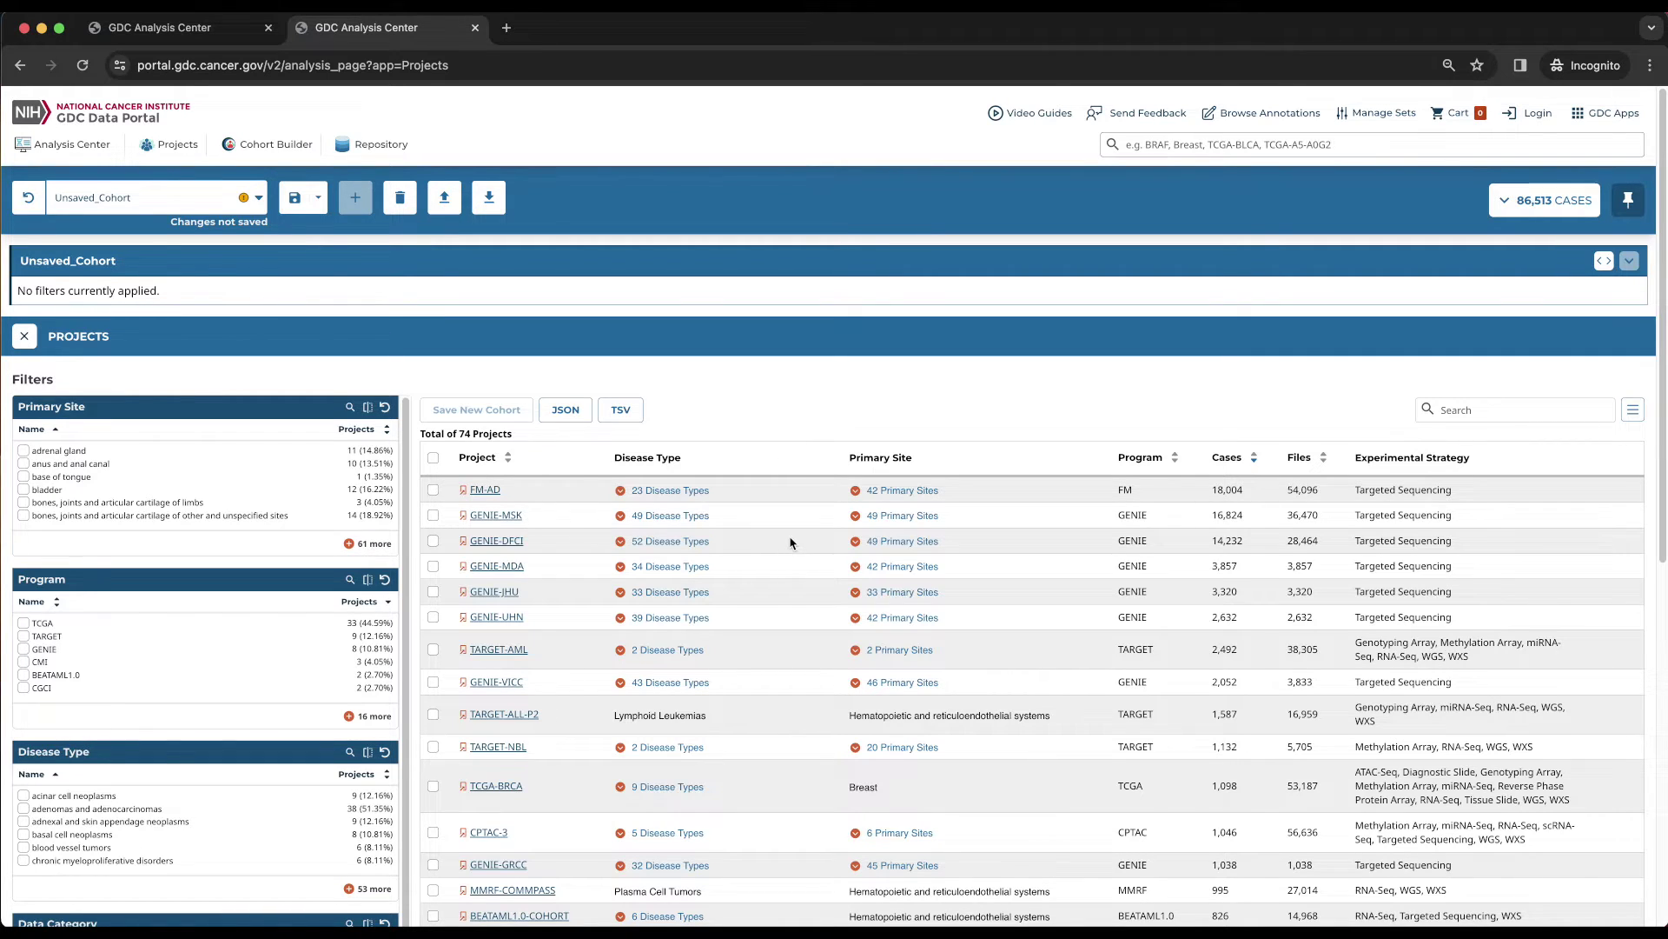
{"action": "scroll", "coordinate": [790, 543], "scroll_direction": "down", "scroll_amount": 5}
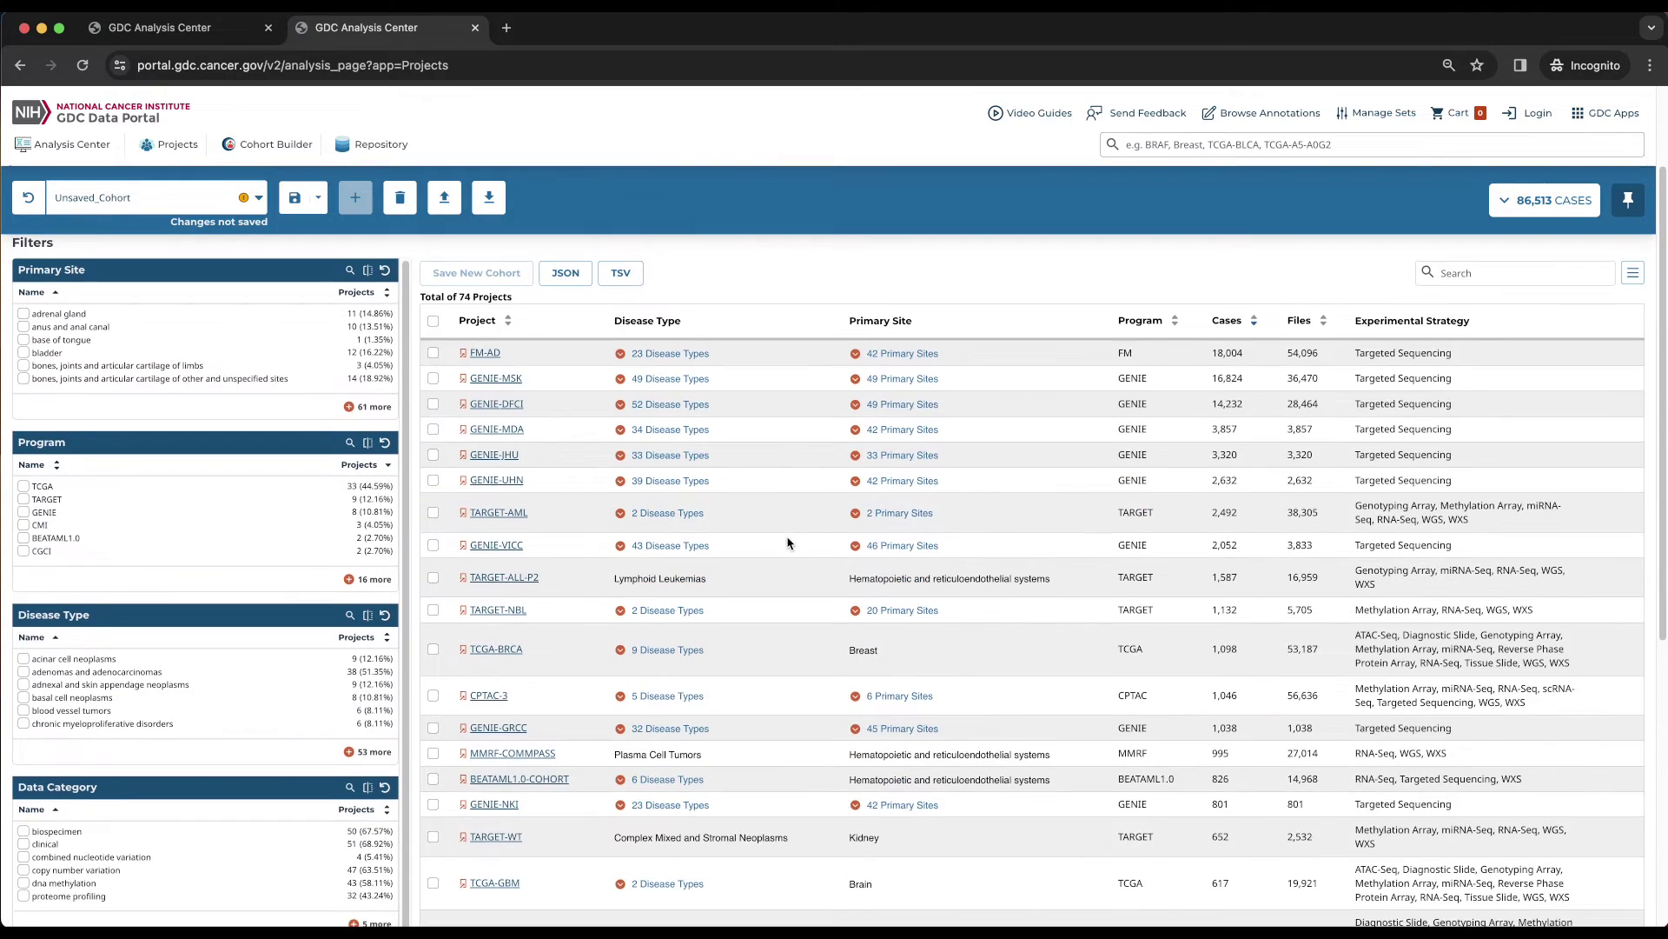
{"action": "scroll", "coordinate": [788, 543], "scroll_direction": "down", "scroll_amount": 2}
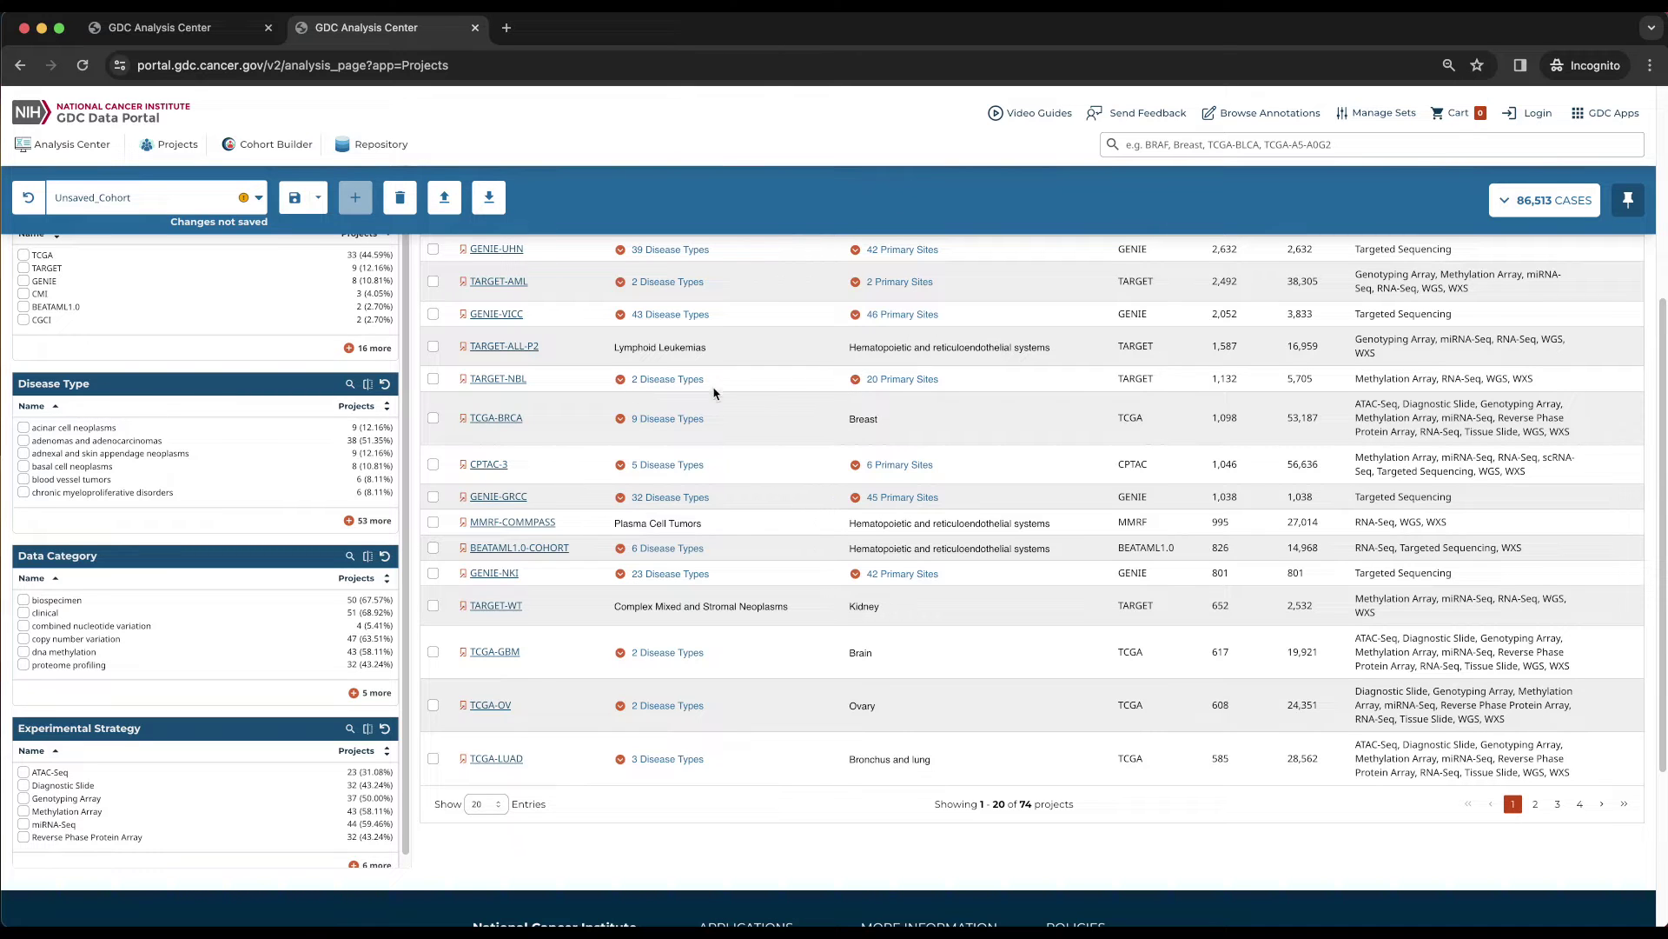
{"action": "left_click", "coordinate": [620, 381]}
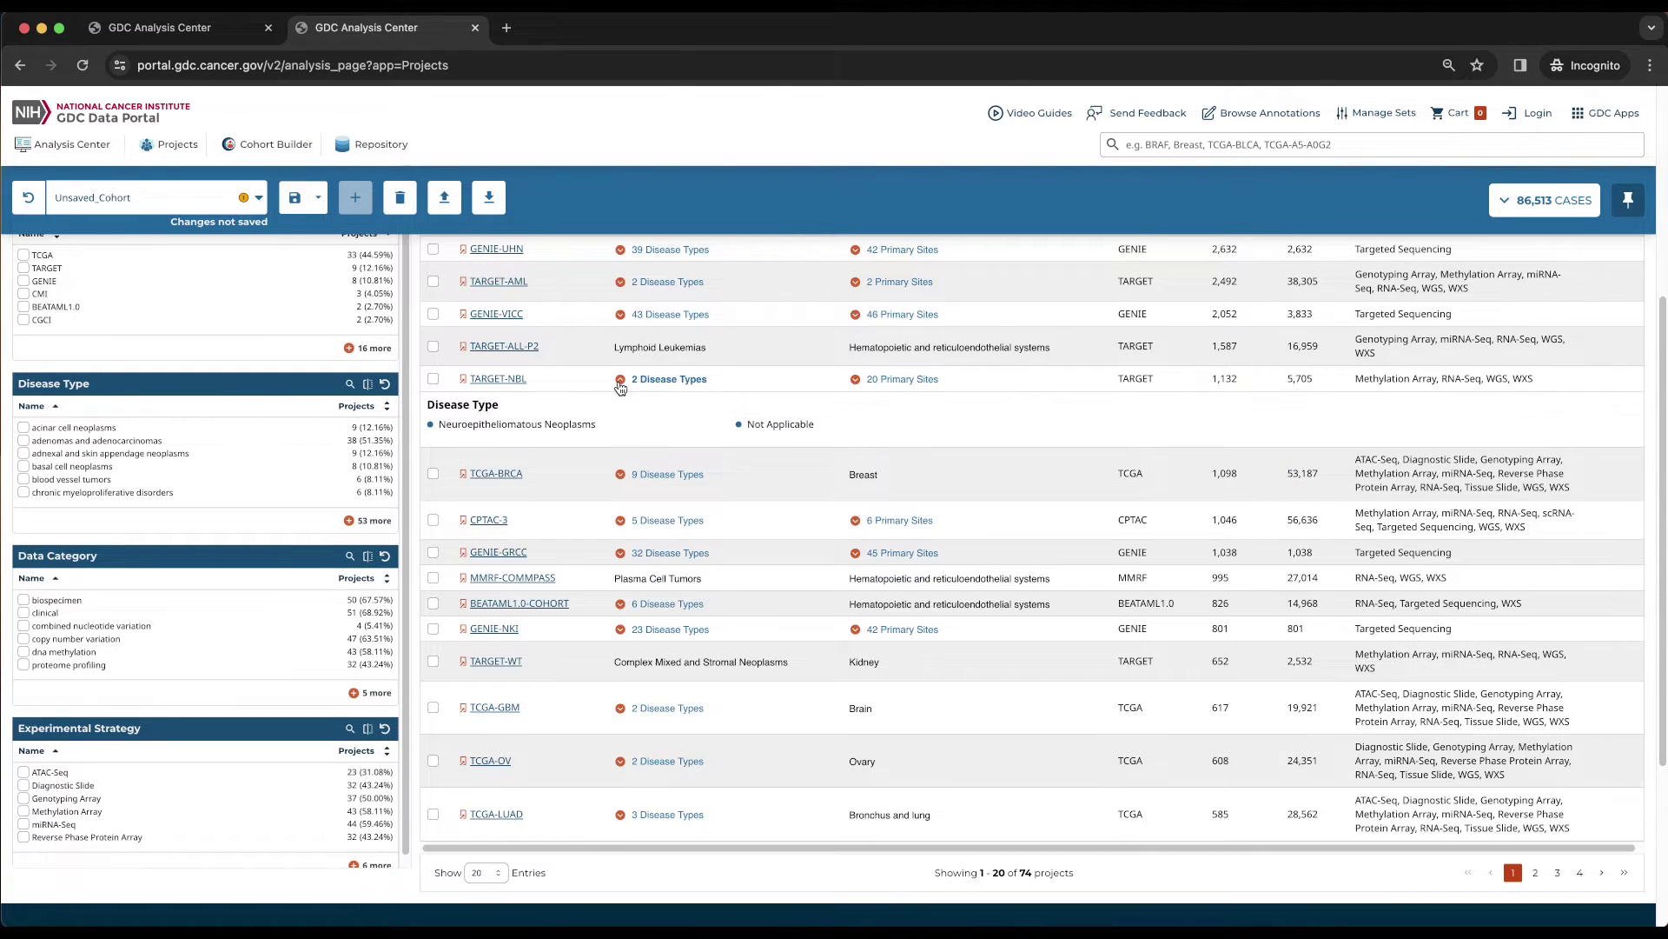
{"action": "left_click", "coordinate": [620, 380]}
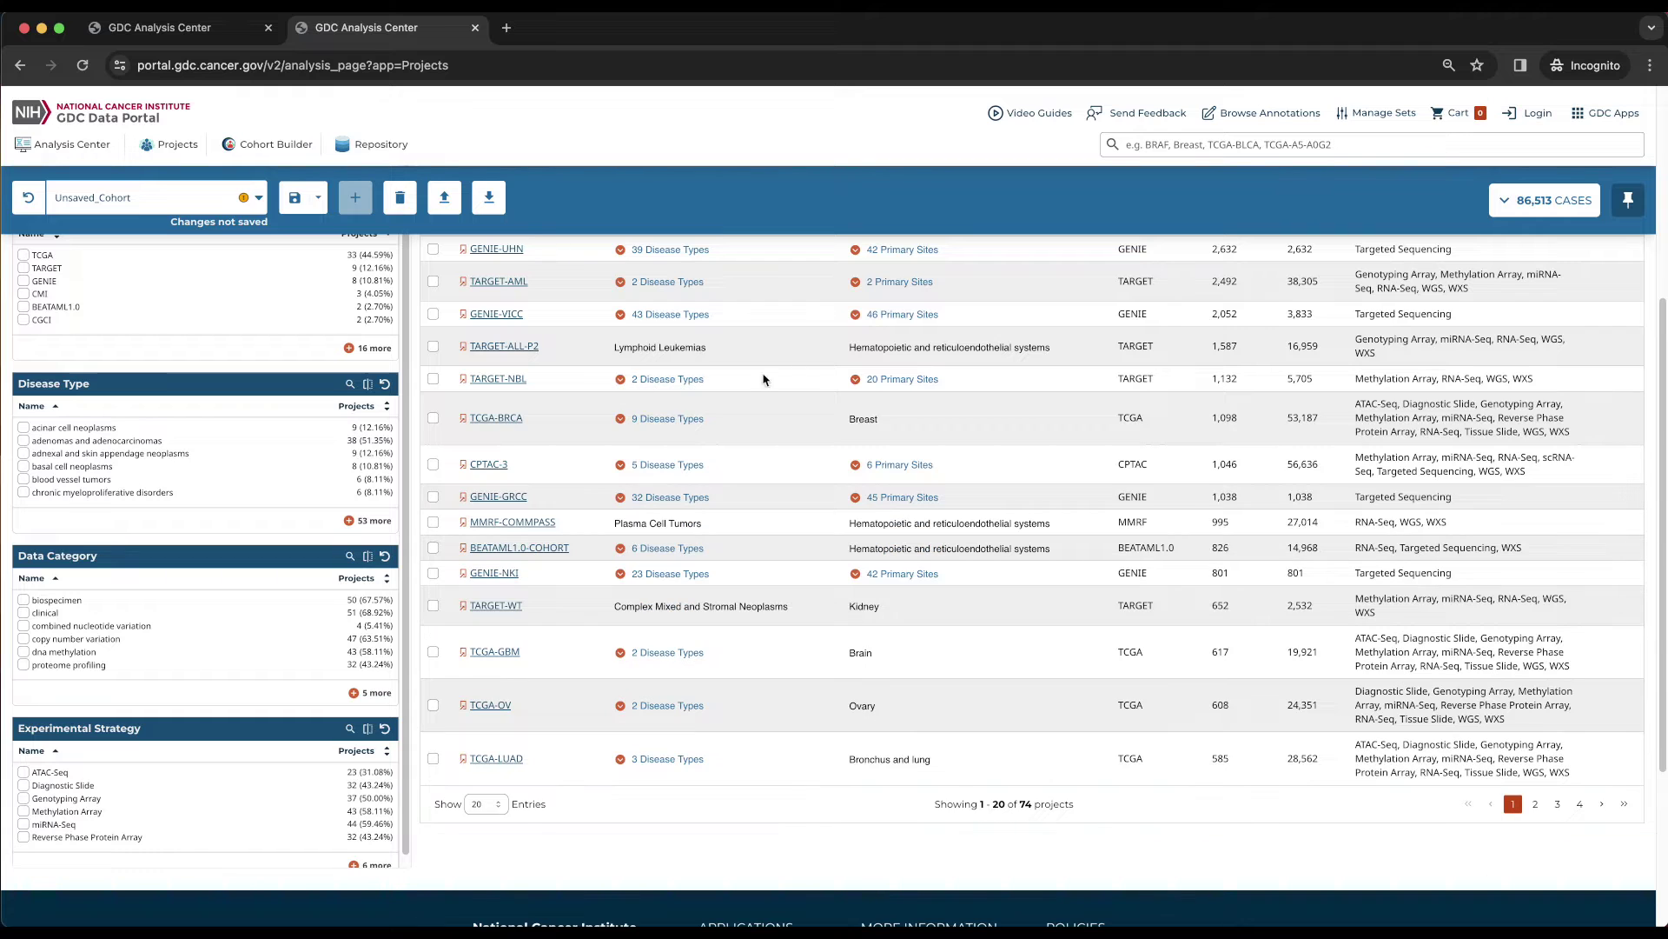
{"action": "left_click", "coordinate": [855, 379]}
{"action": "left_click", "coordinate": [855, 379]}
{"action": "scroll", "coordinate": [747, 430], "scroll_direction": "up", "scroll_amount": 3}
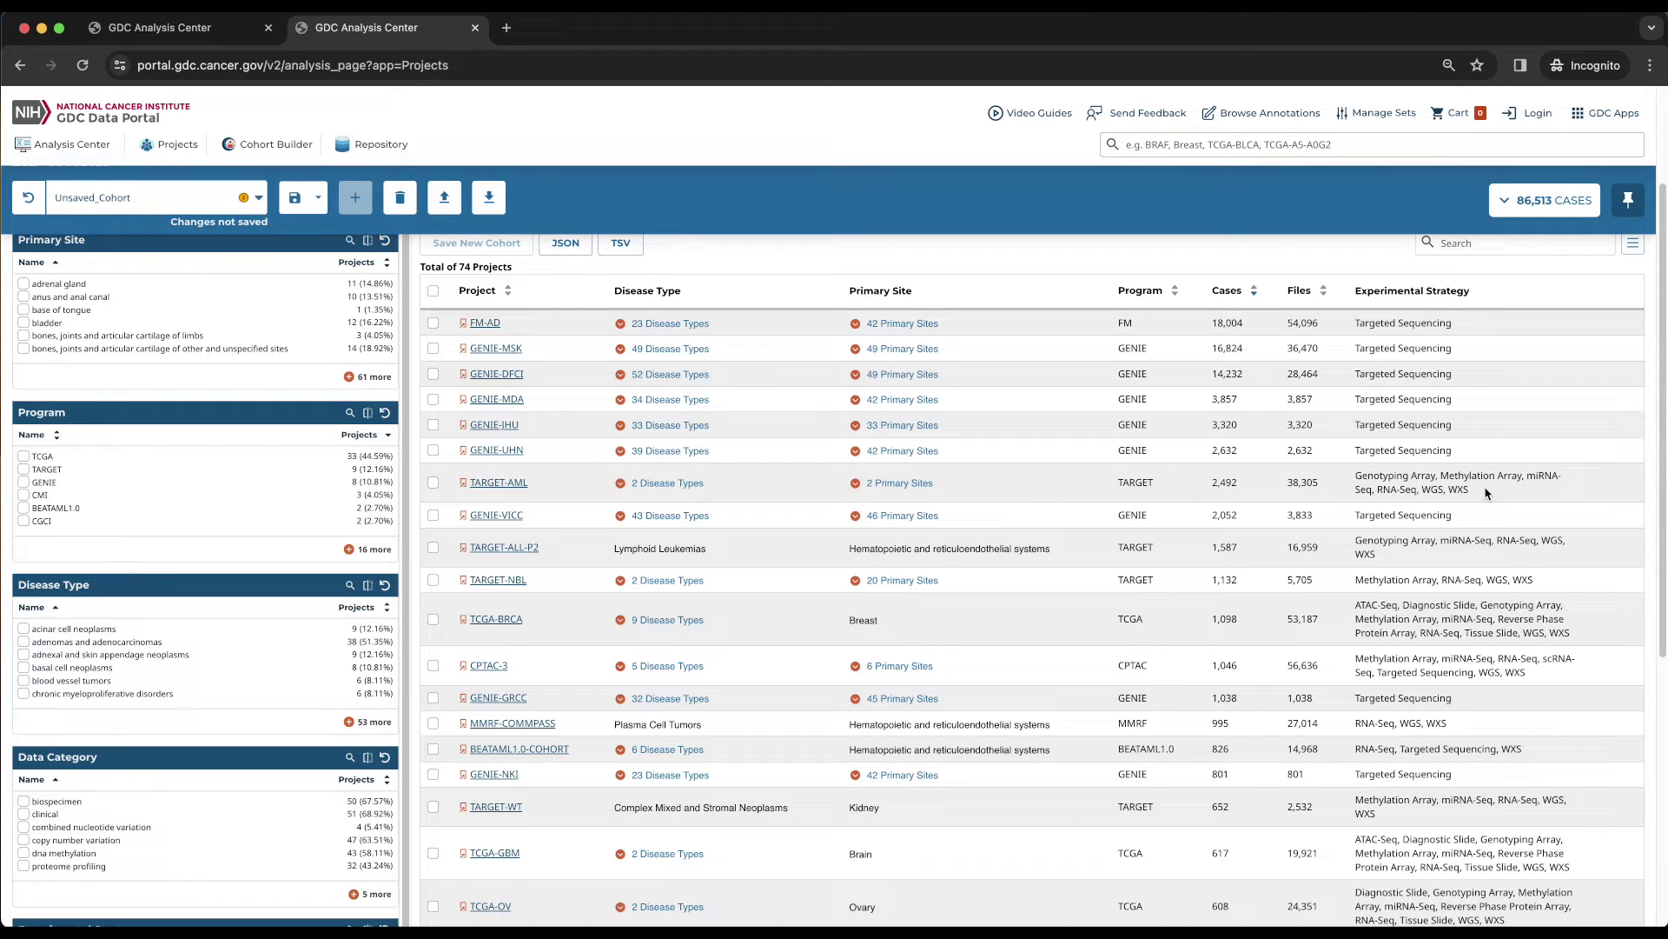
{"action": "left_click", "coordinate": [1163, 289]}
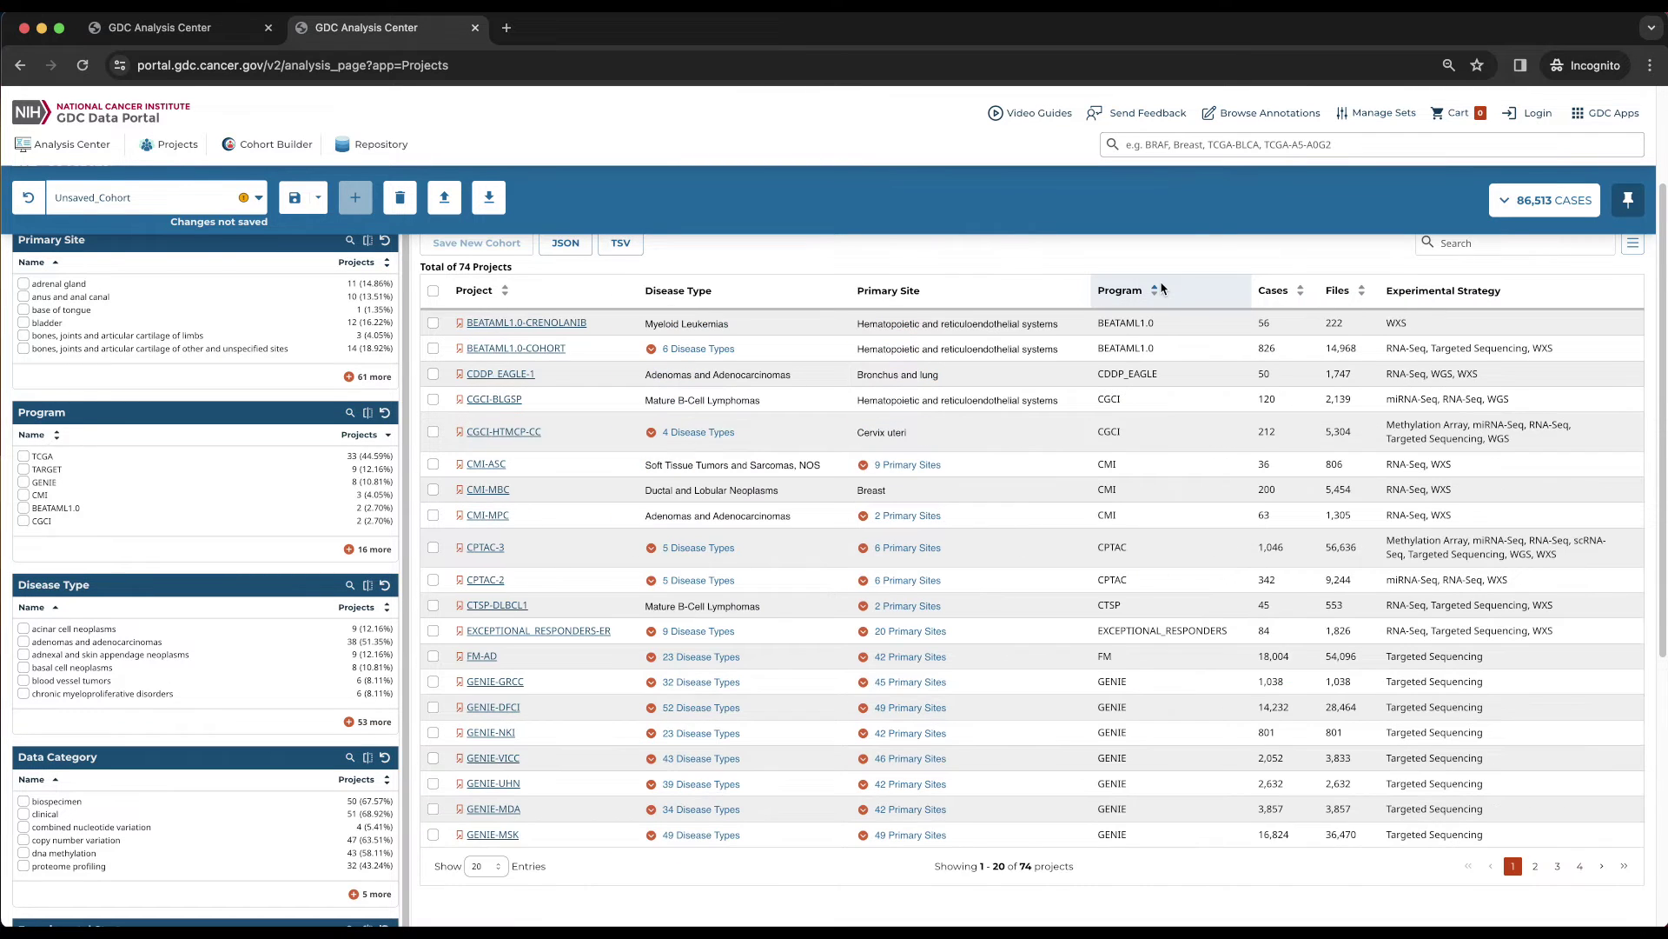
{"action": "left_click", "coordinate": [1284, 294]}
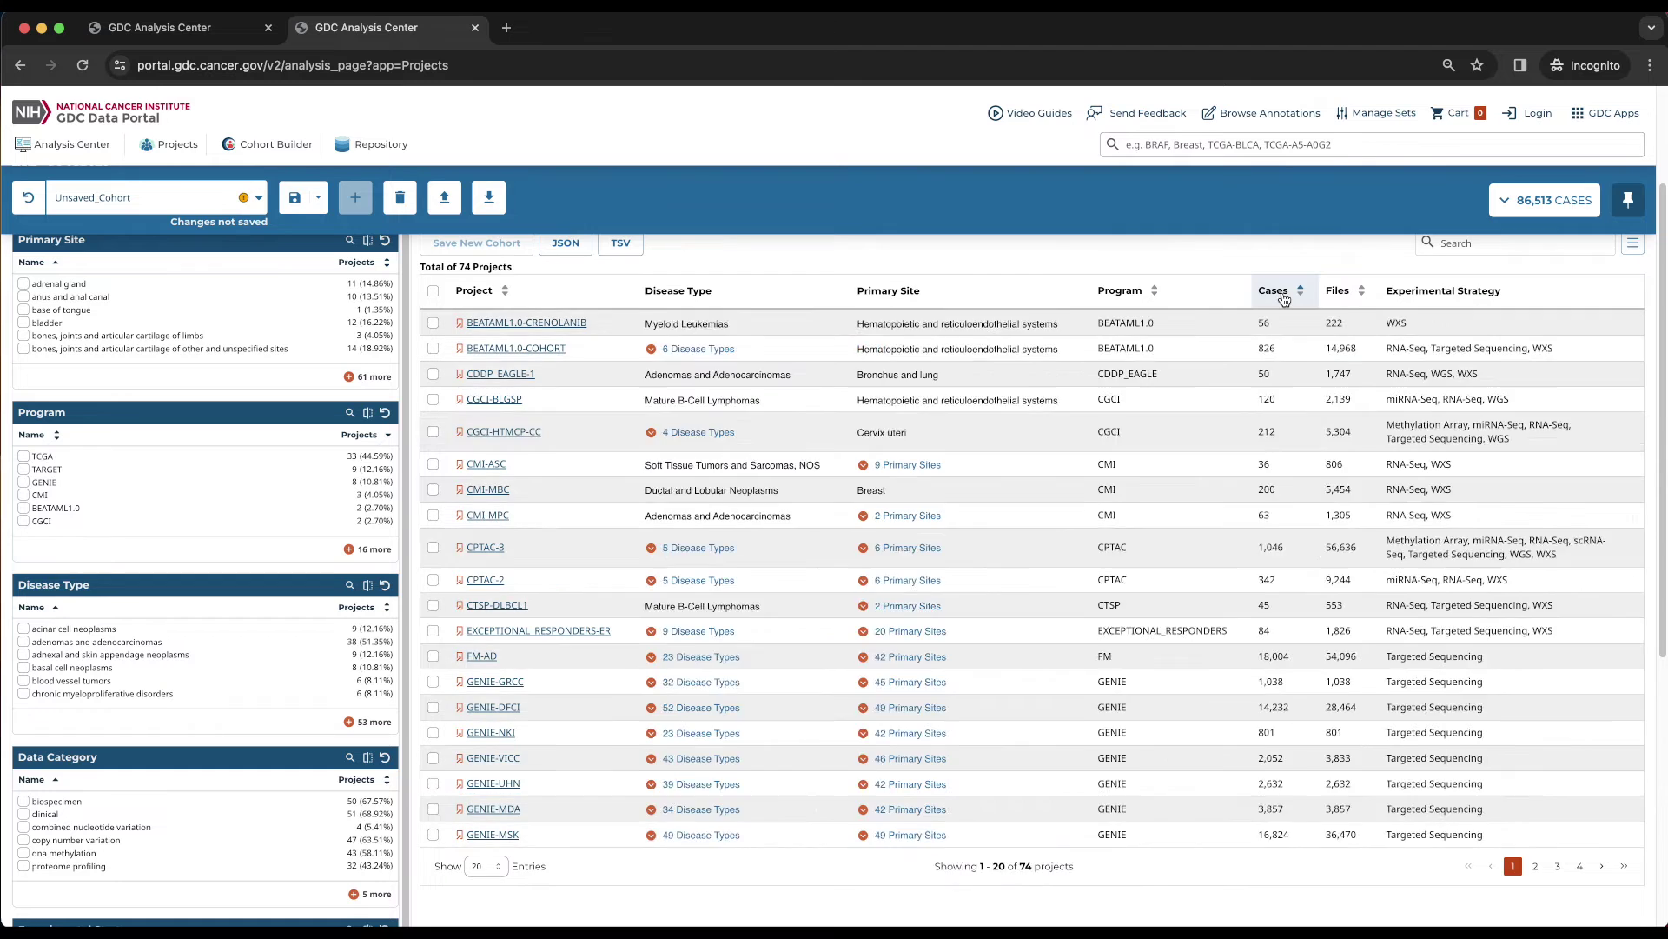
{"action": "left_click", "coordinate": [1283, 296]}
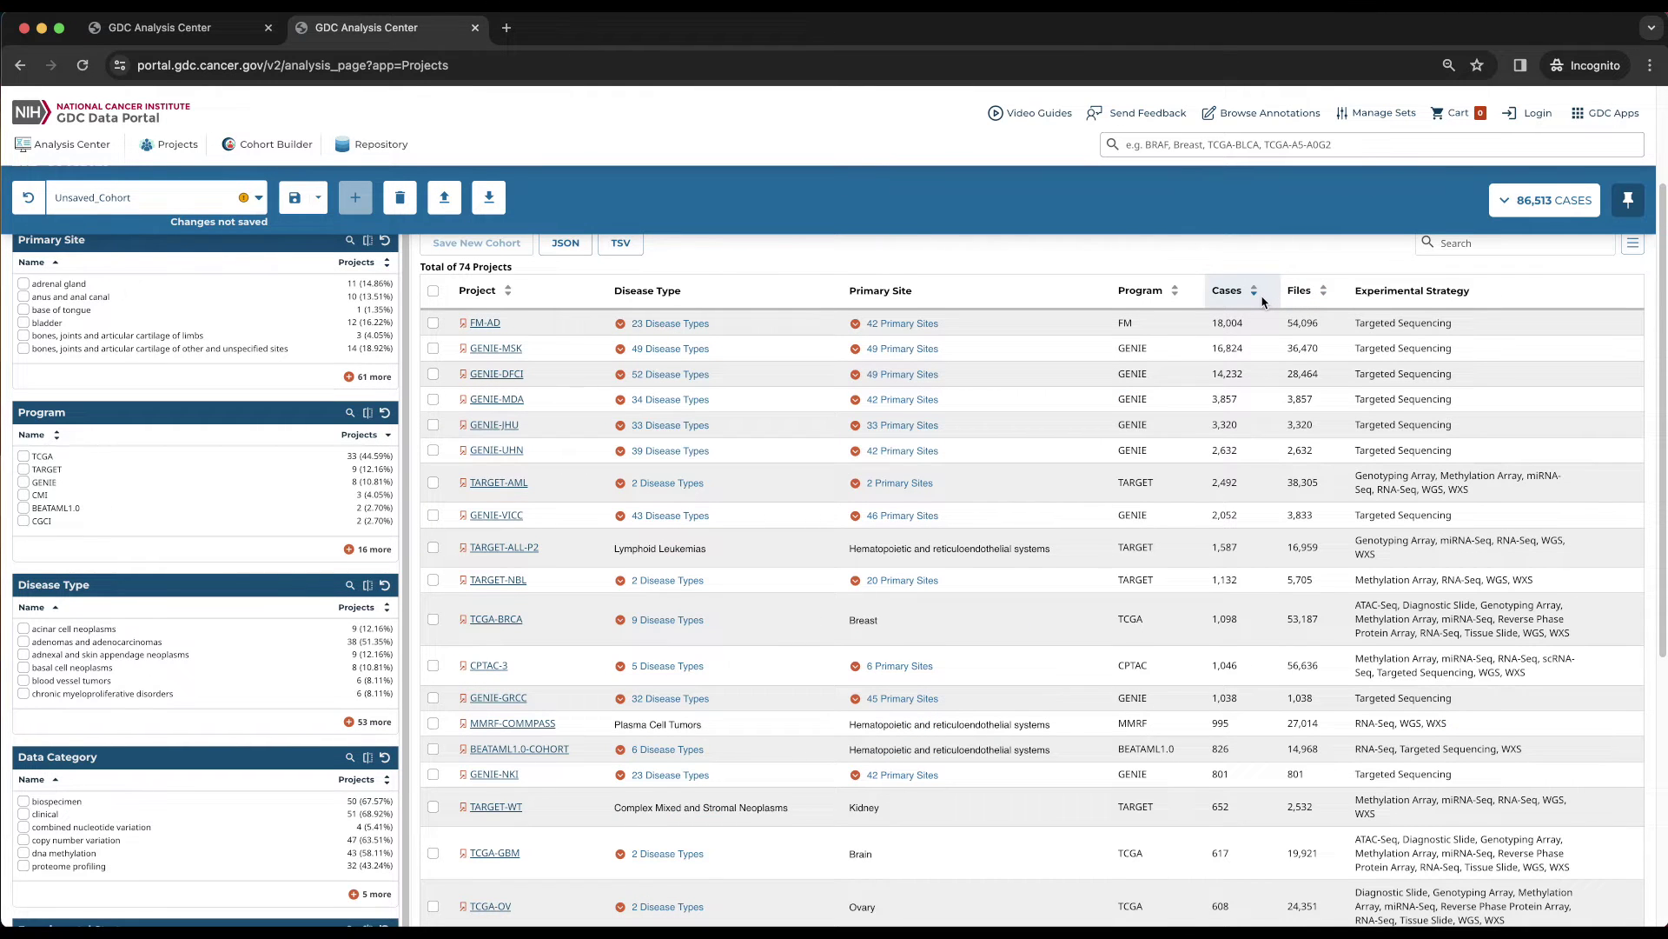
{"action": "scroll", "coordinate": [1261, 302], "scroll_direction": "up", "scroll_amount": 1}
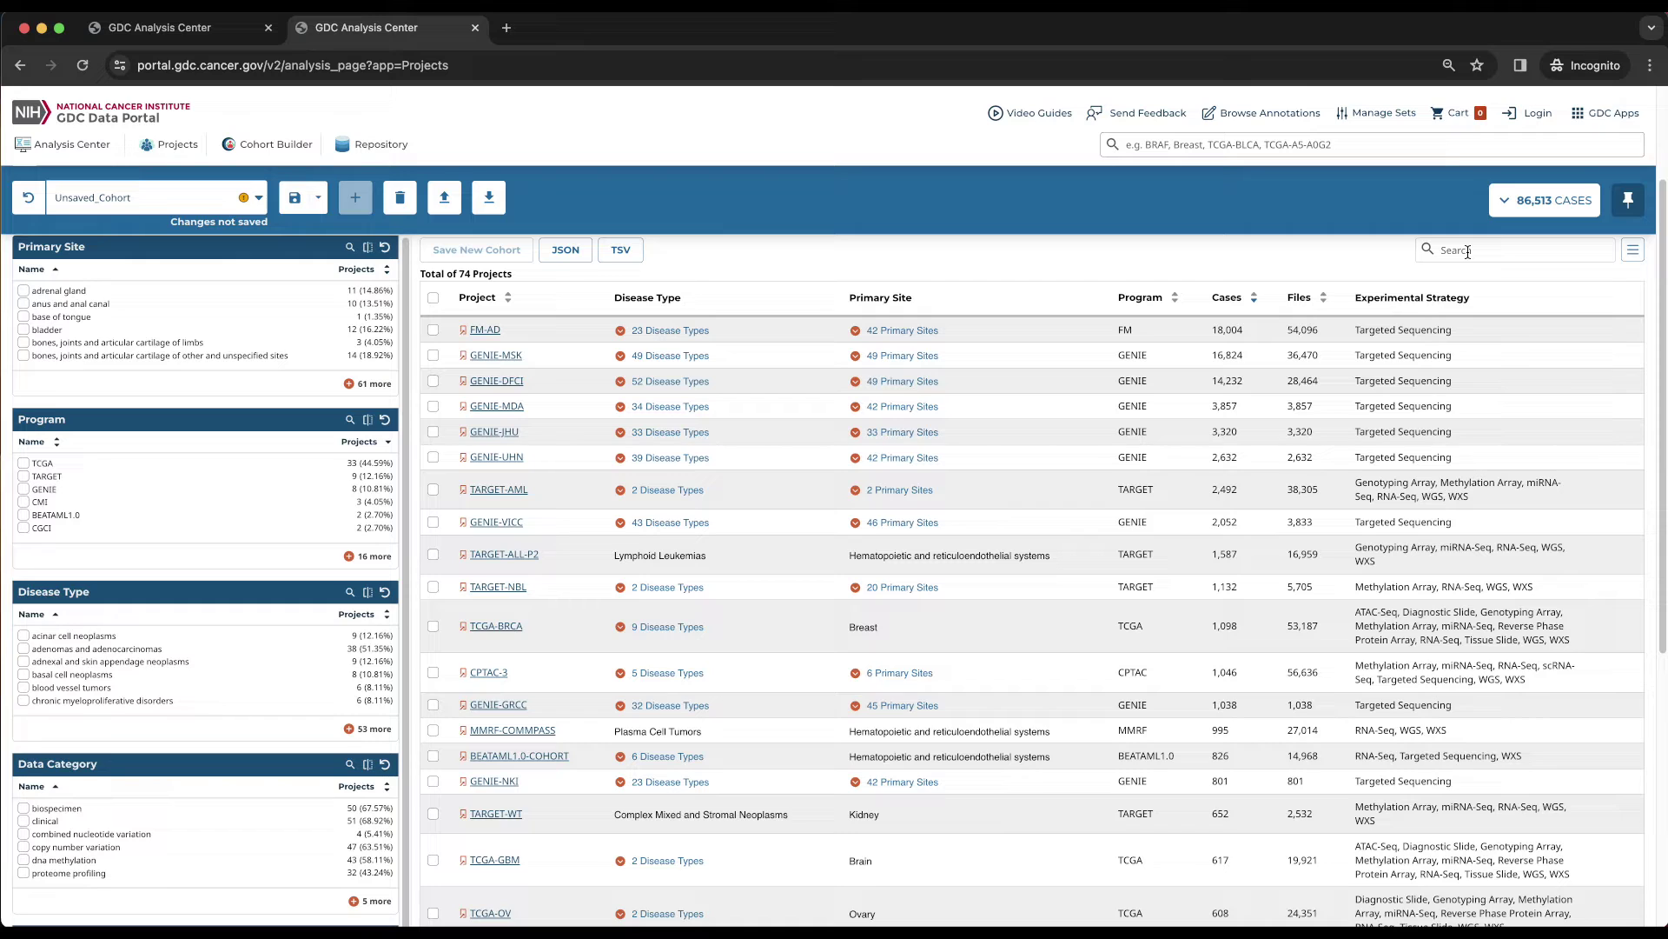
{"action": "left_click", "coordinate": [1467, 252]}
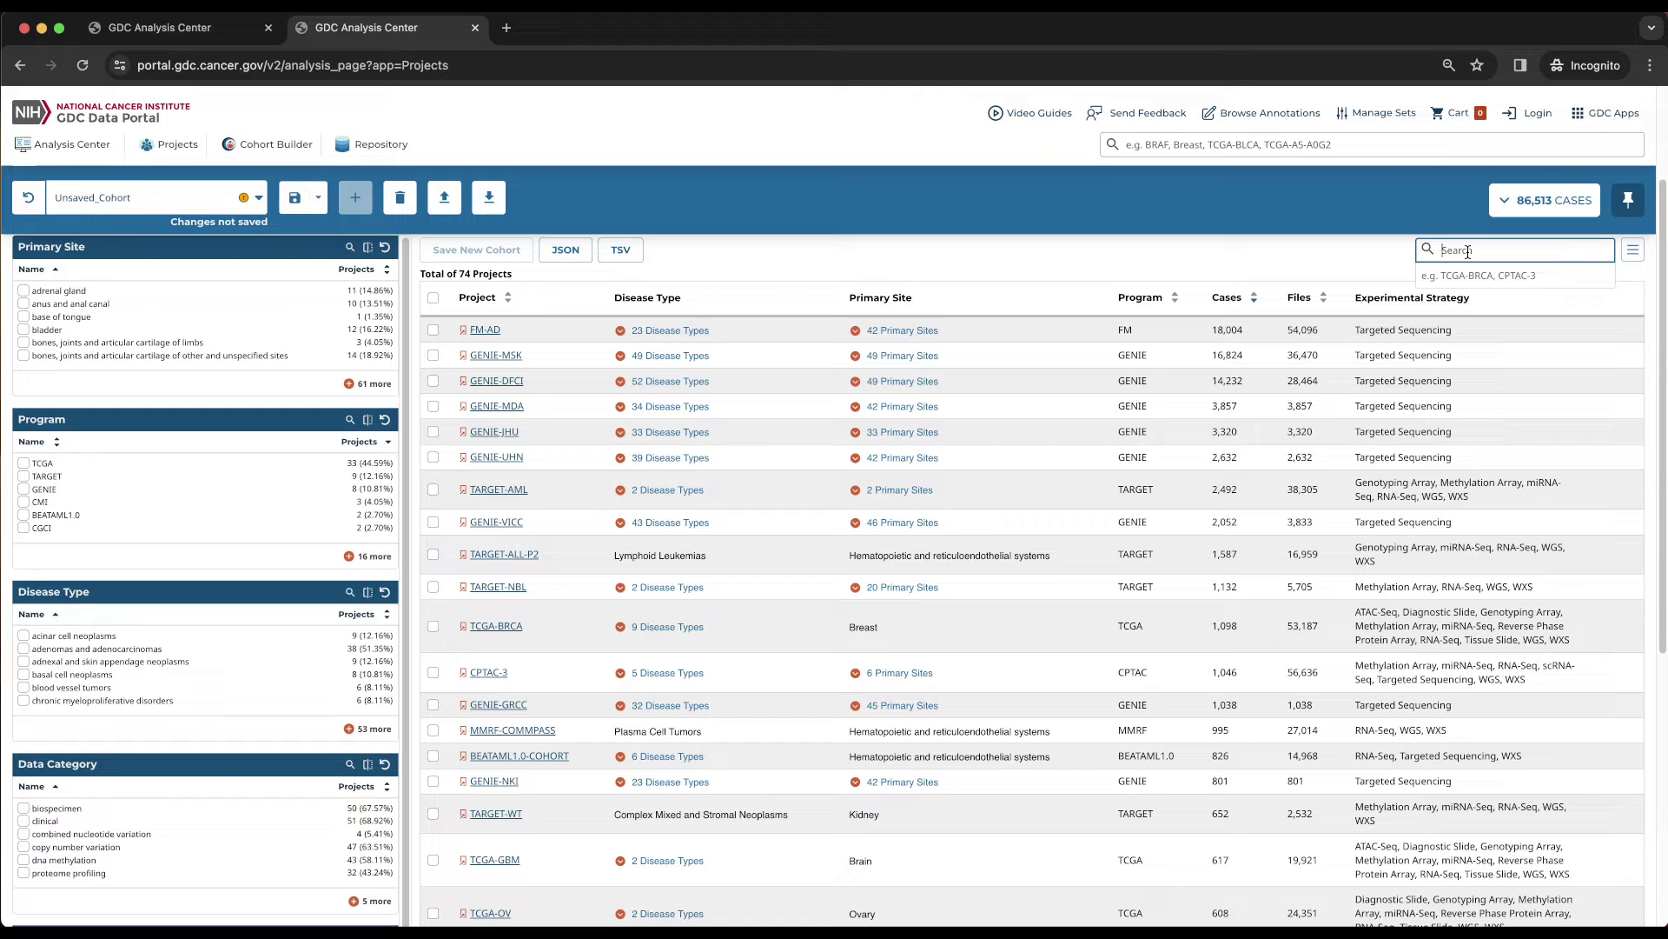
{"action": "type", "text": "TCGA"}
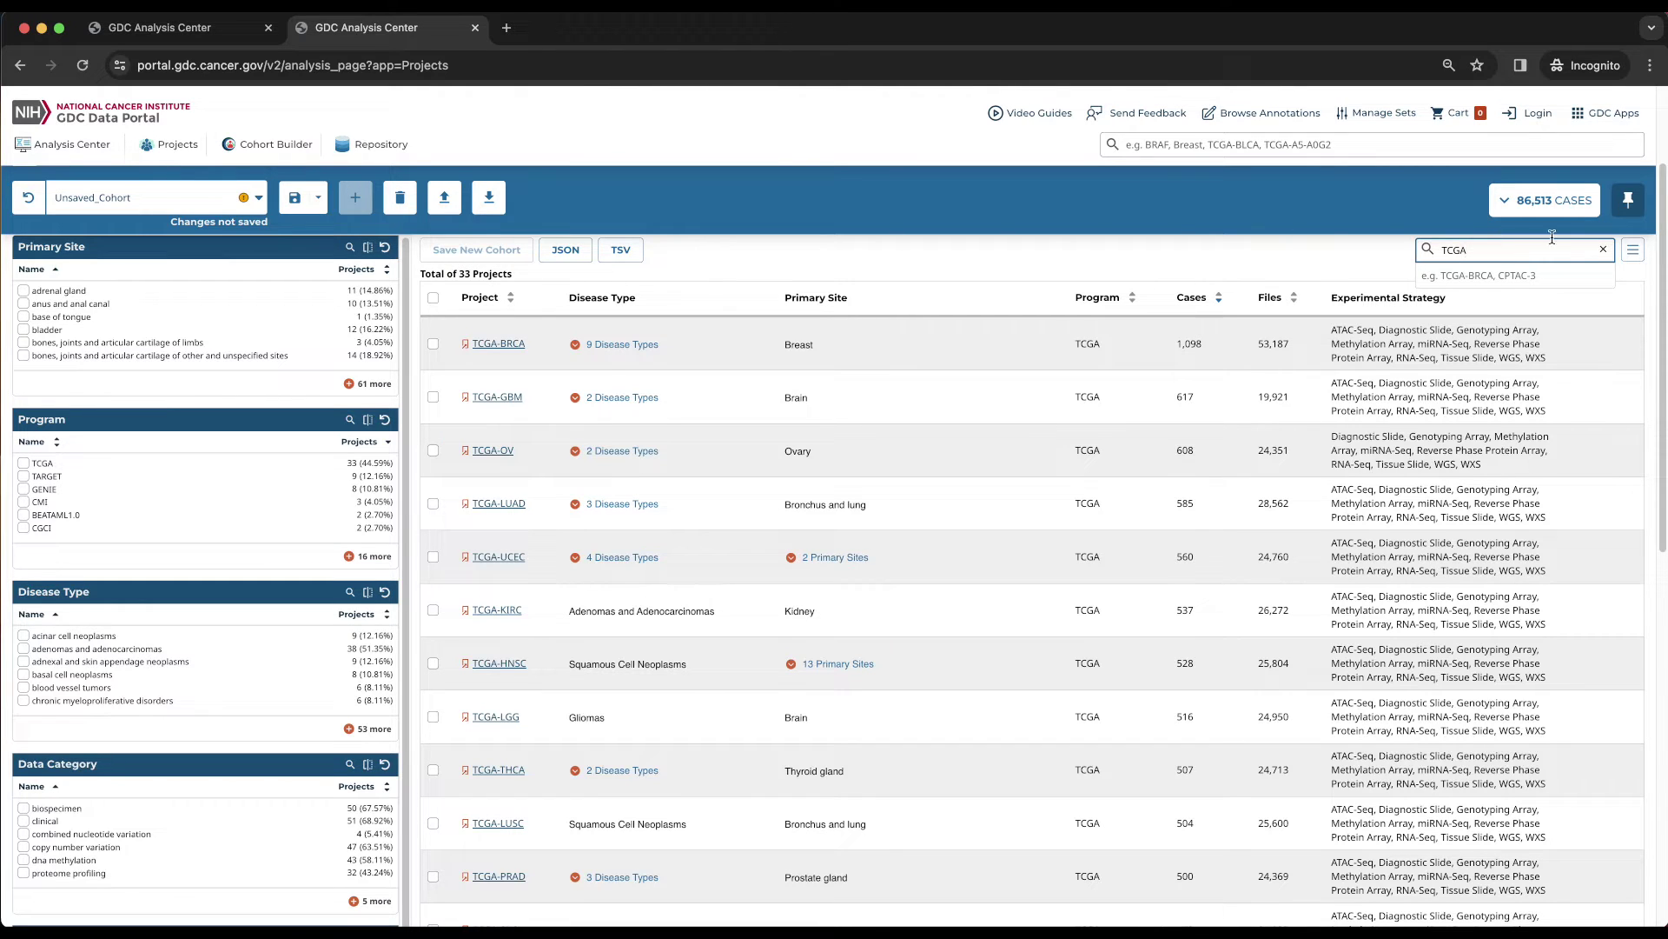
{"action": "left_click", "coordinate": [1604, 250]}
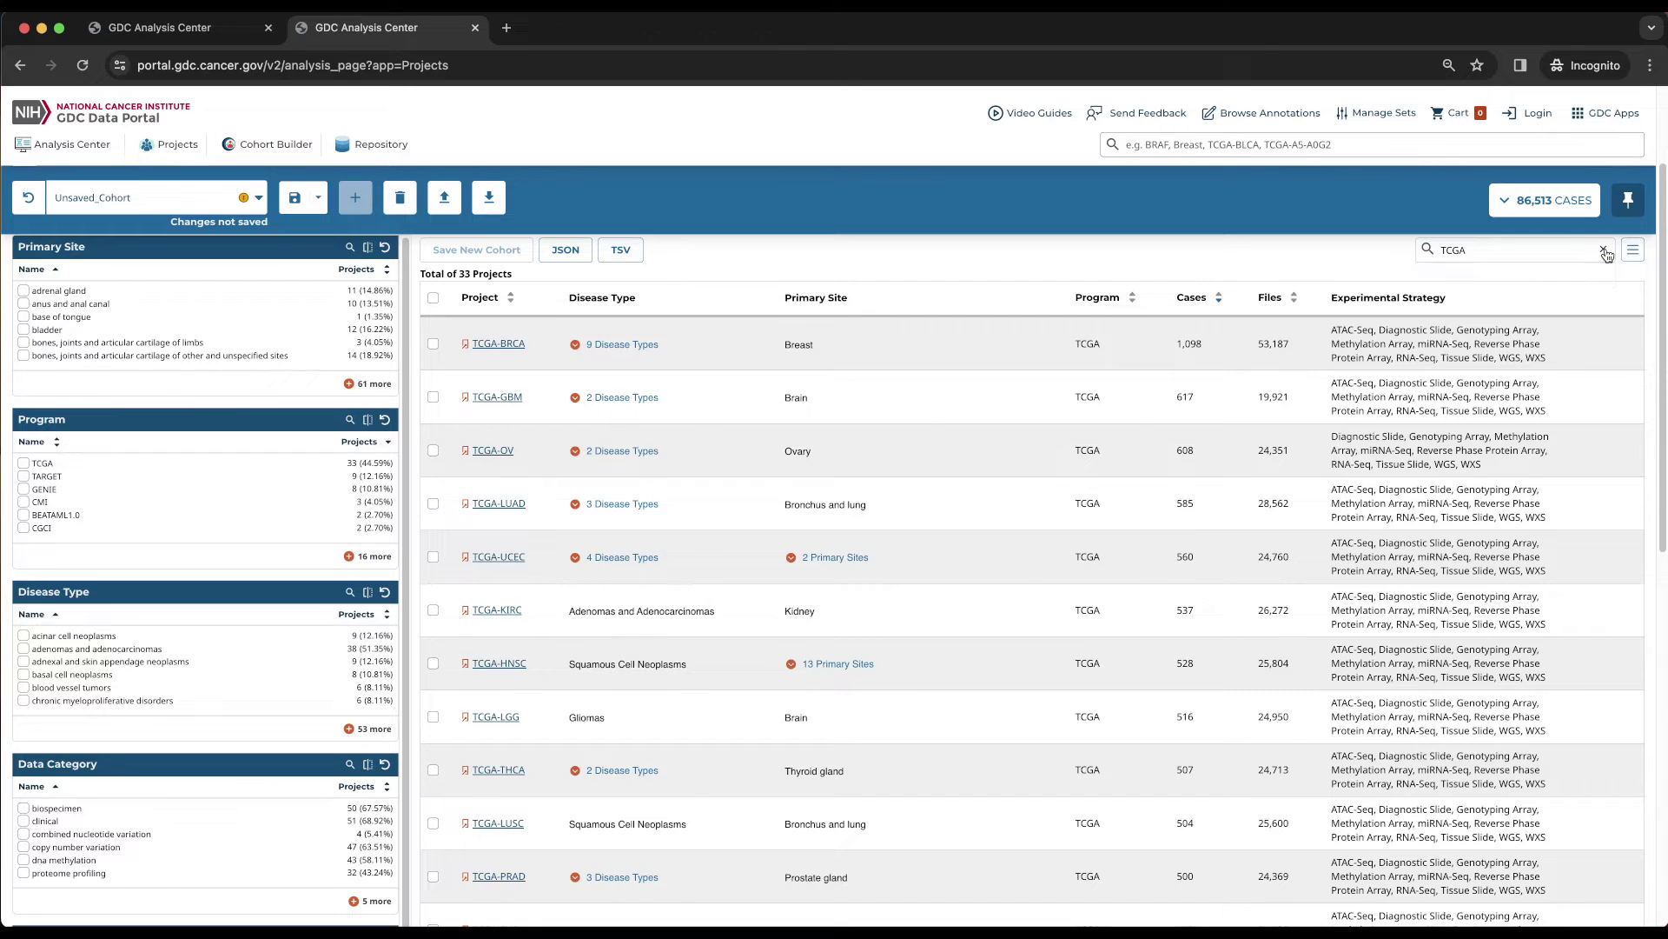
{"action": "left_click", "coordinate": [1605, 251]}
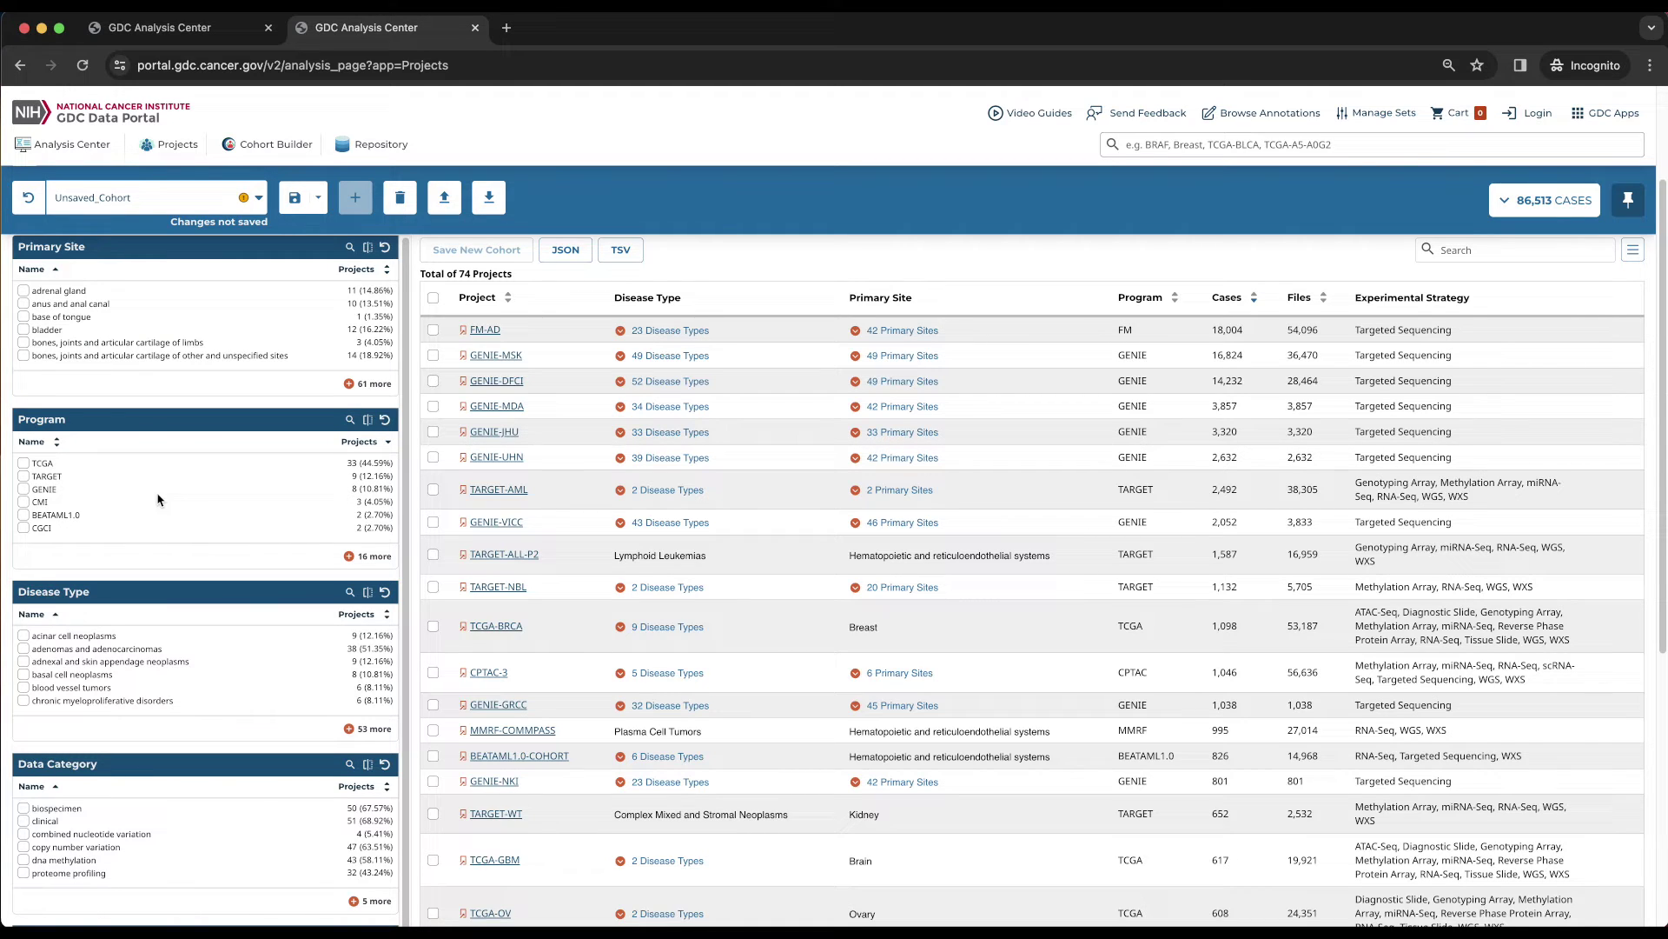
Filter projects to the TCGA program (33 projects) and sort program values by project count
{"action": "left_click", "coordinate": [23, 464]}
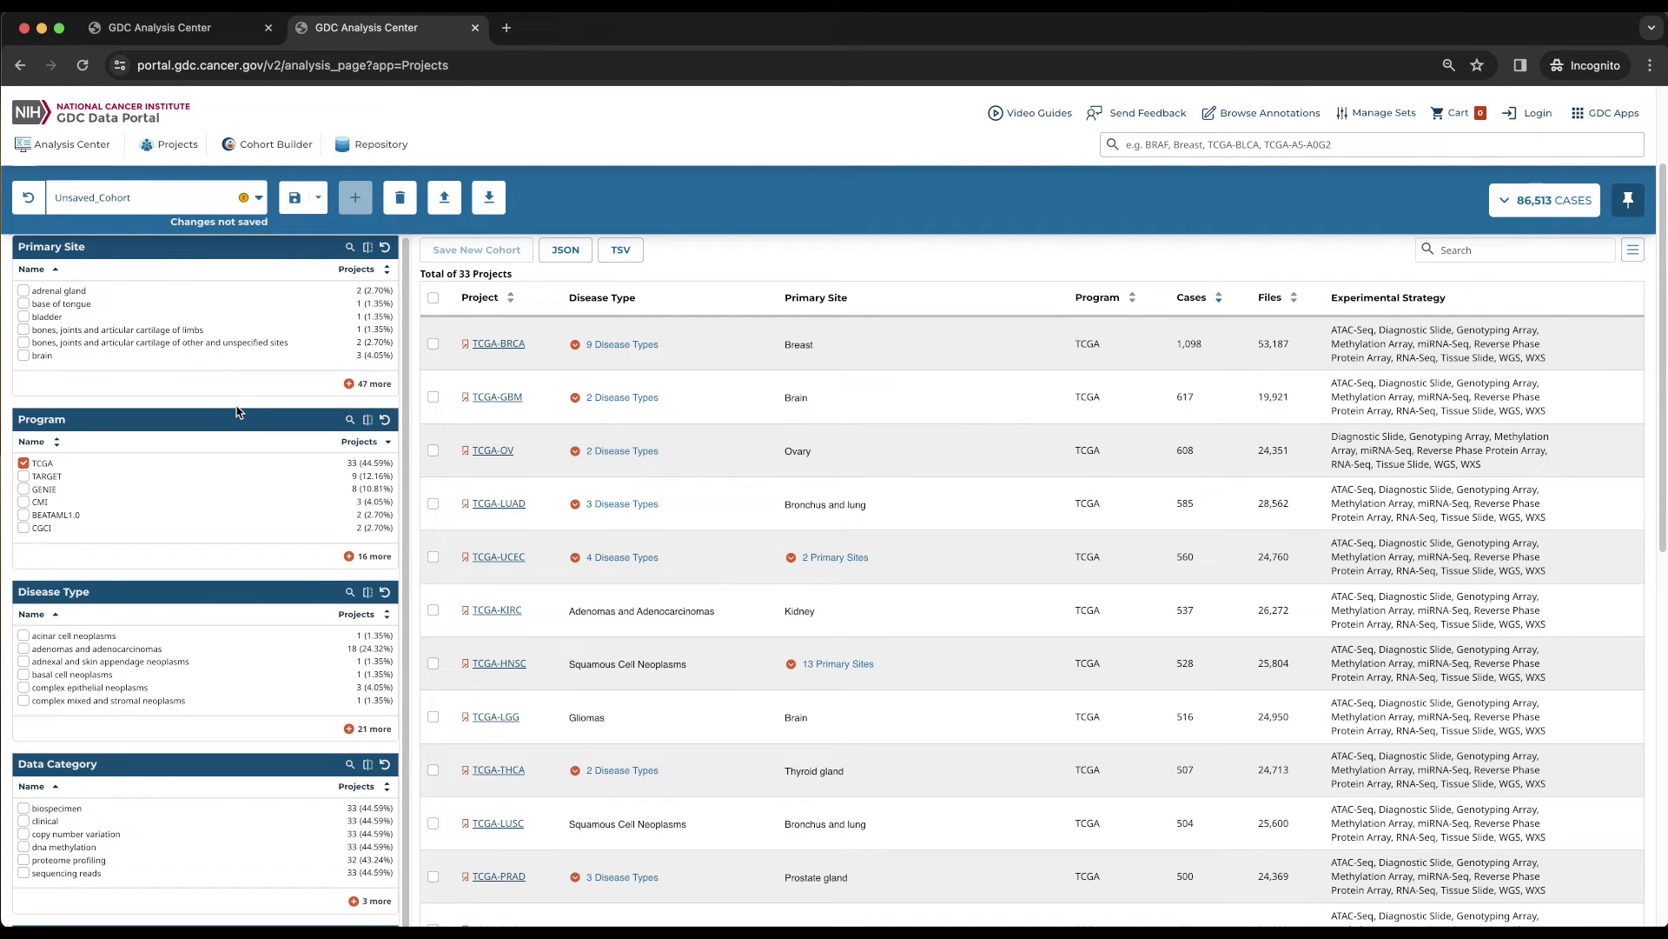
{"action": "left_click", "coordinate": [387, 441]}
{"action": "scroll", "coordinate": [206, 382], "scroll_direction": "up", "scroll_amount": 1}
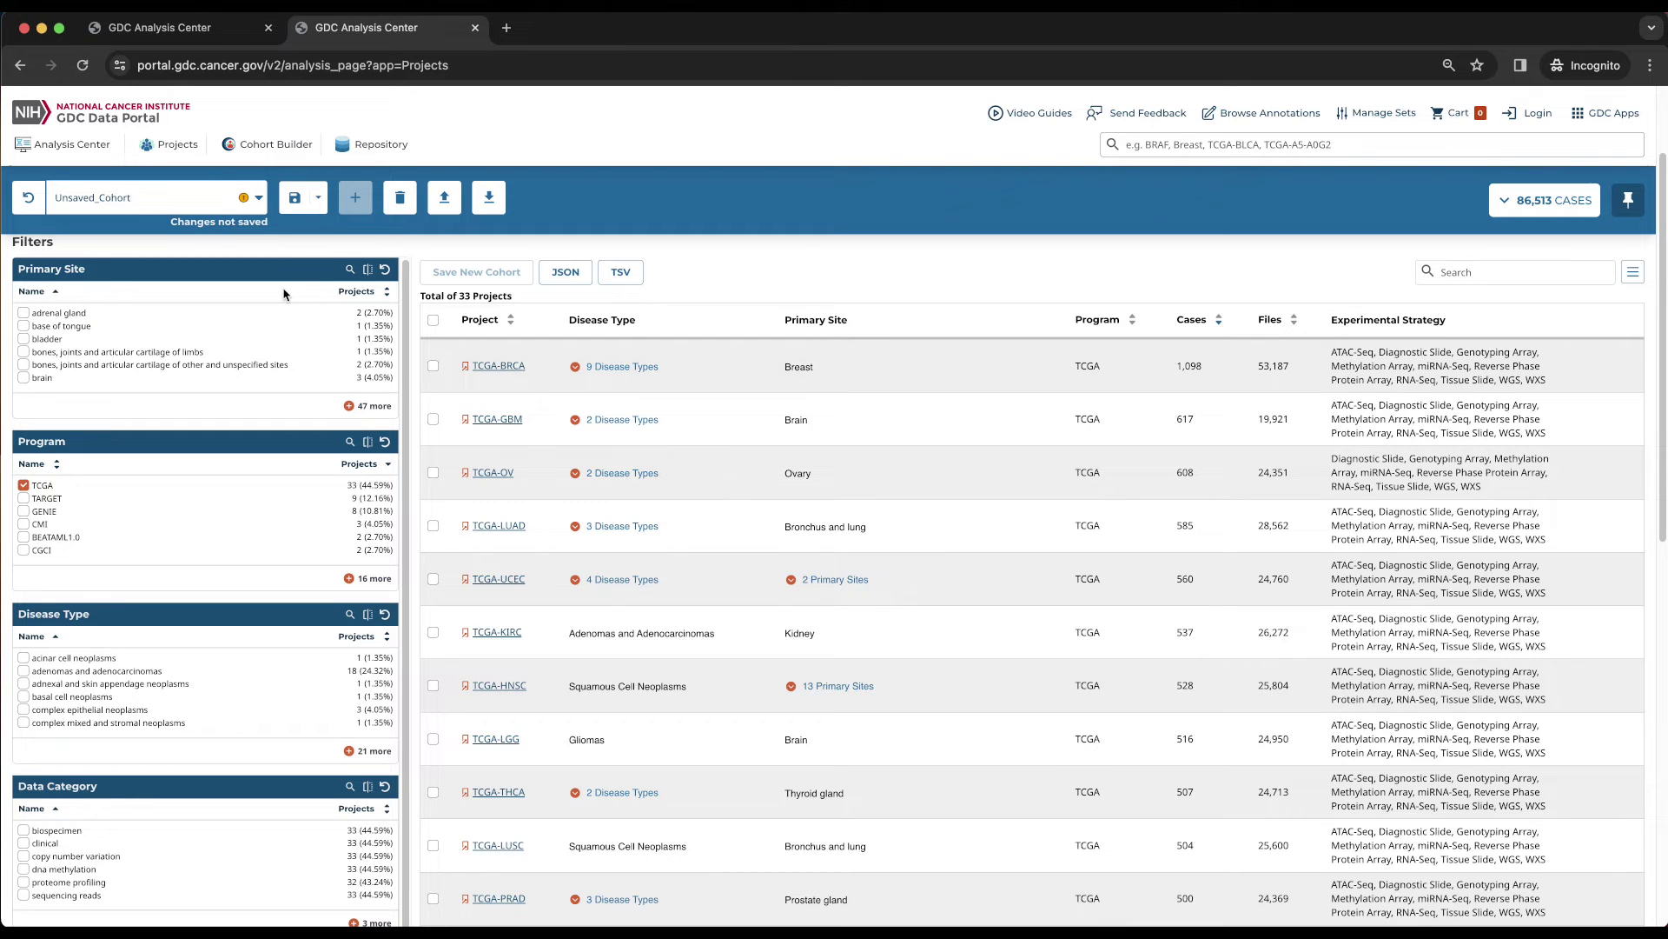
Filter primary site to kidney, leaving TCGA-KIRC, KIRP, SARC and KICH
{"action": "left_click", "coordinate": [350, 271]}
{"action": "type", "text": "kid"}
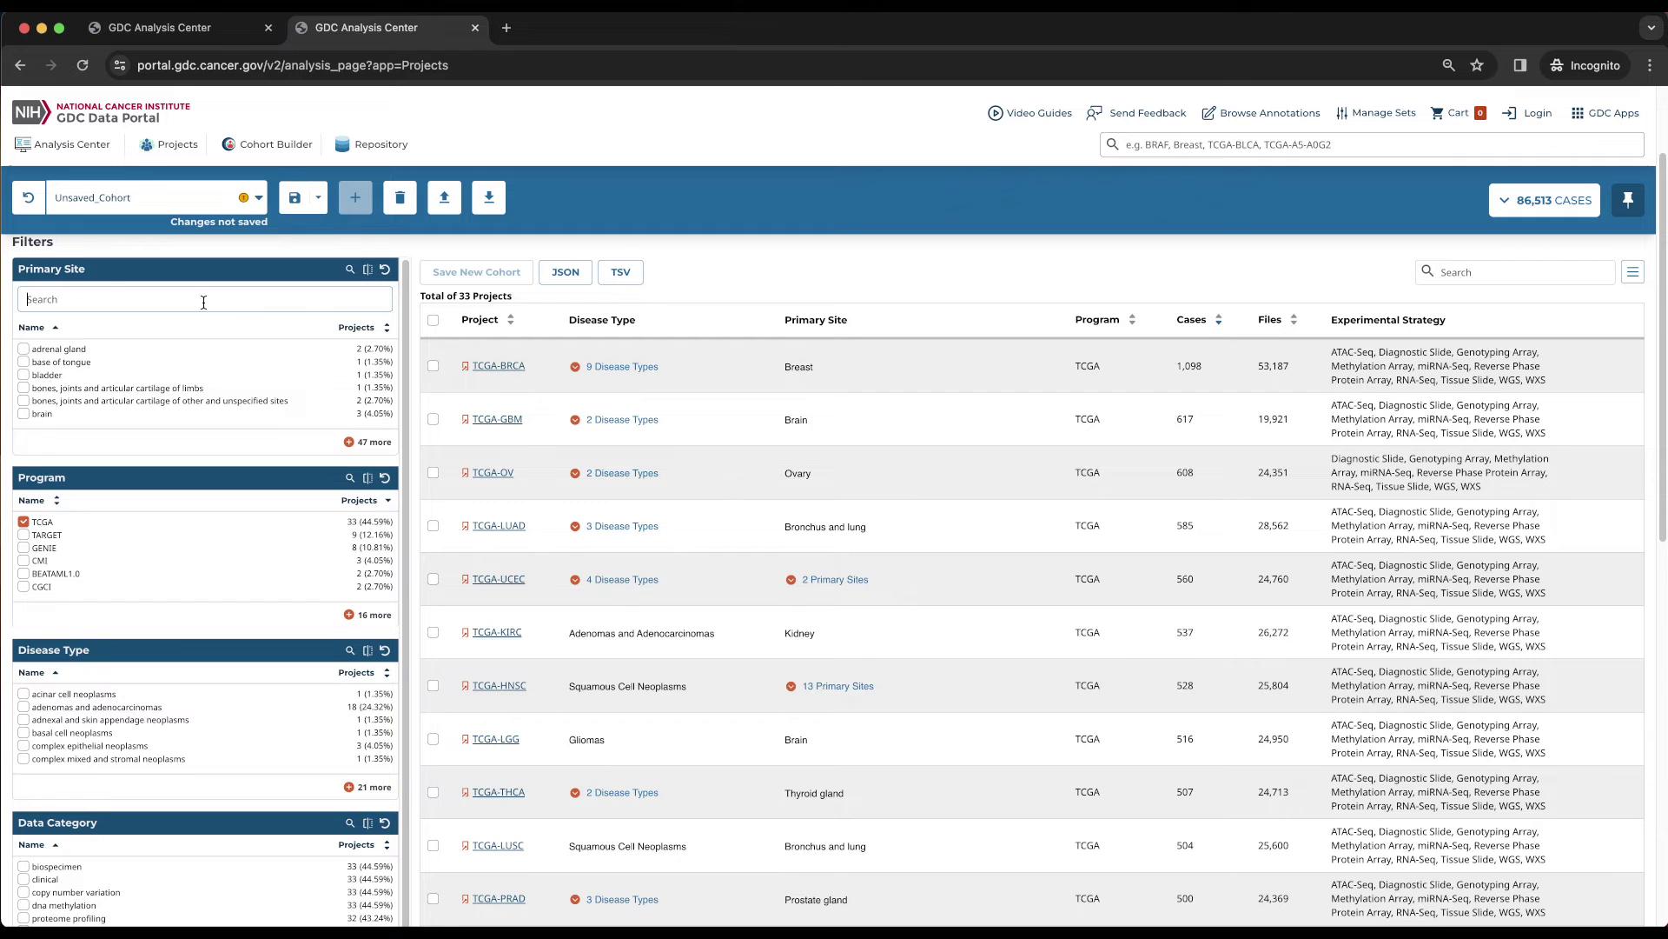
{"action": "type", "text": "ney"}
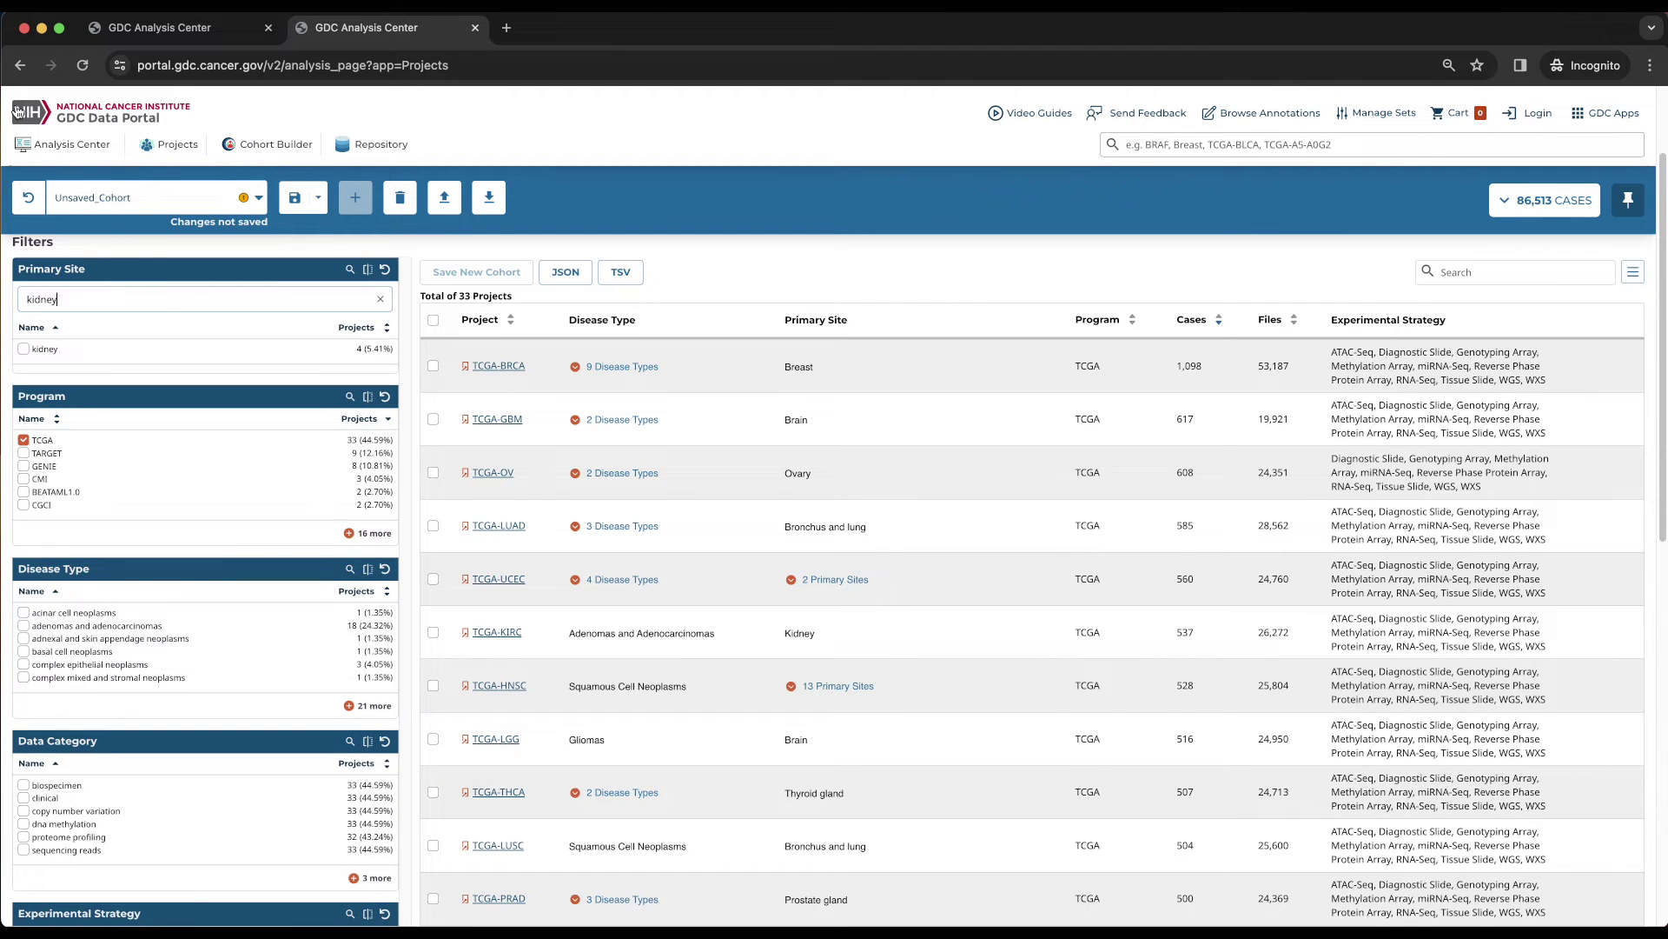
{"action": "left_click", "coordinate": [24, 349]}
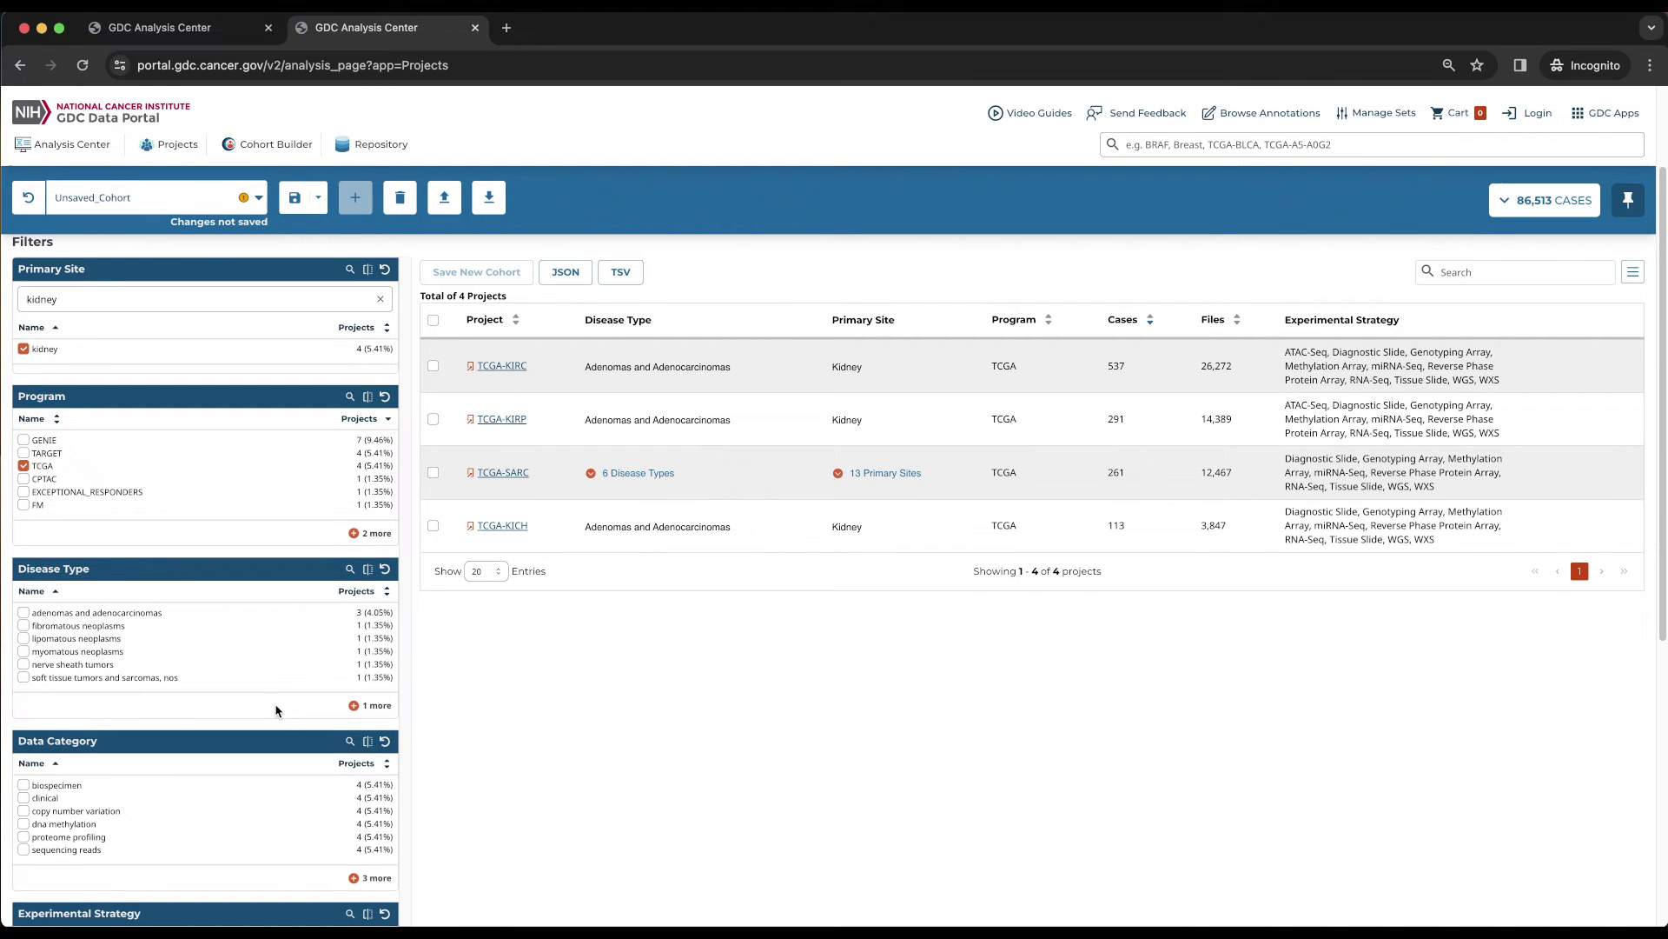
Add the WGS experimental strategy filter, keeping four kidney projects led by TCGA-KIRC
{"action": "scroll", "coordinate": [277, 711], "scroll_direction": "down", "scroll_amount": 5}
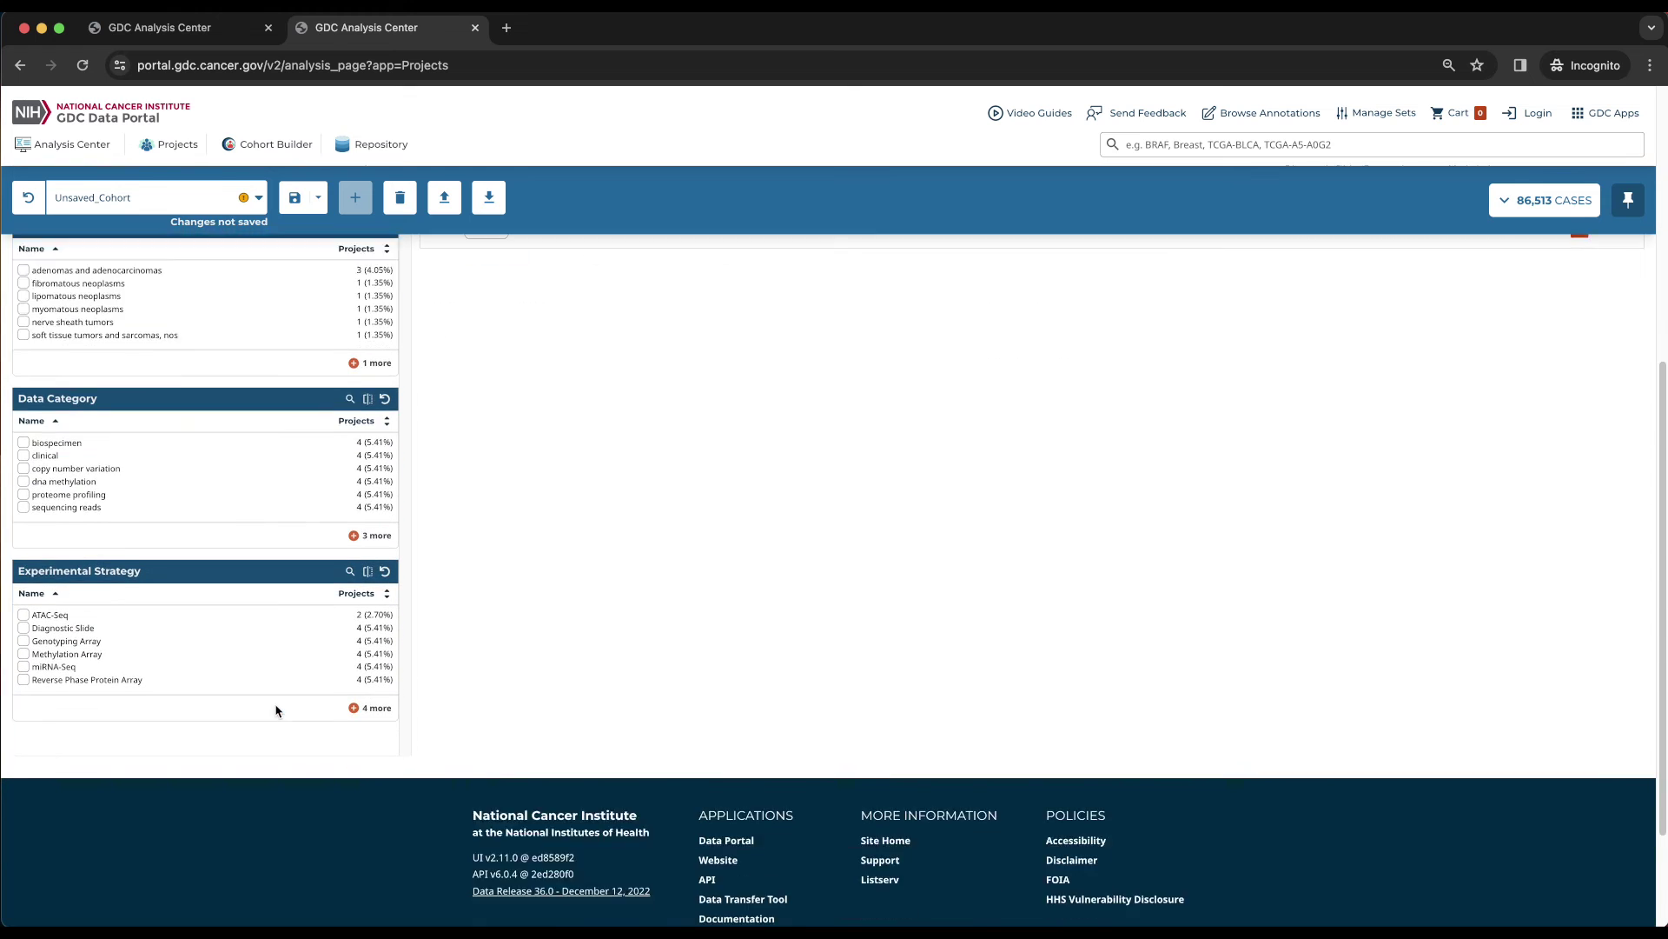
{"action": "scroll", "coordinate": [276, 711], "scroll_direction": "down", "scroll_amount": 2}
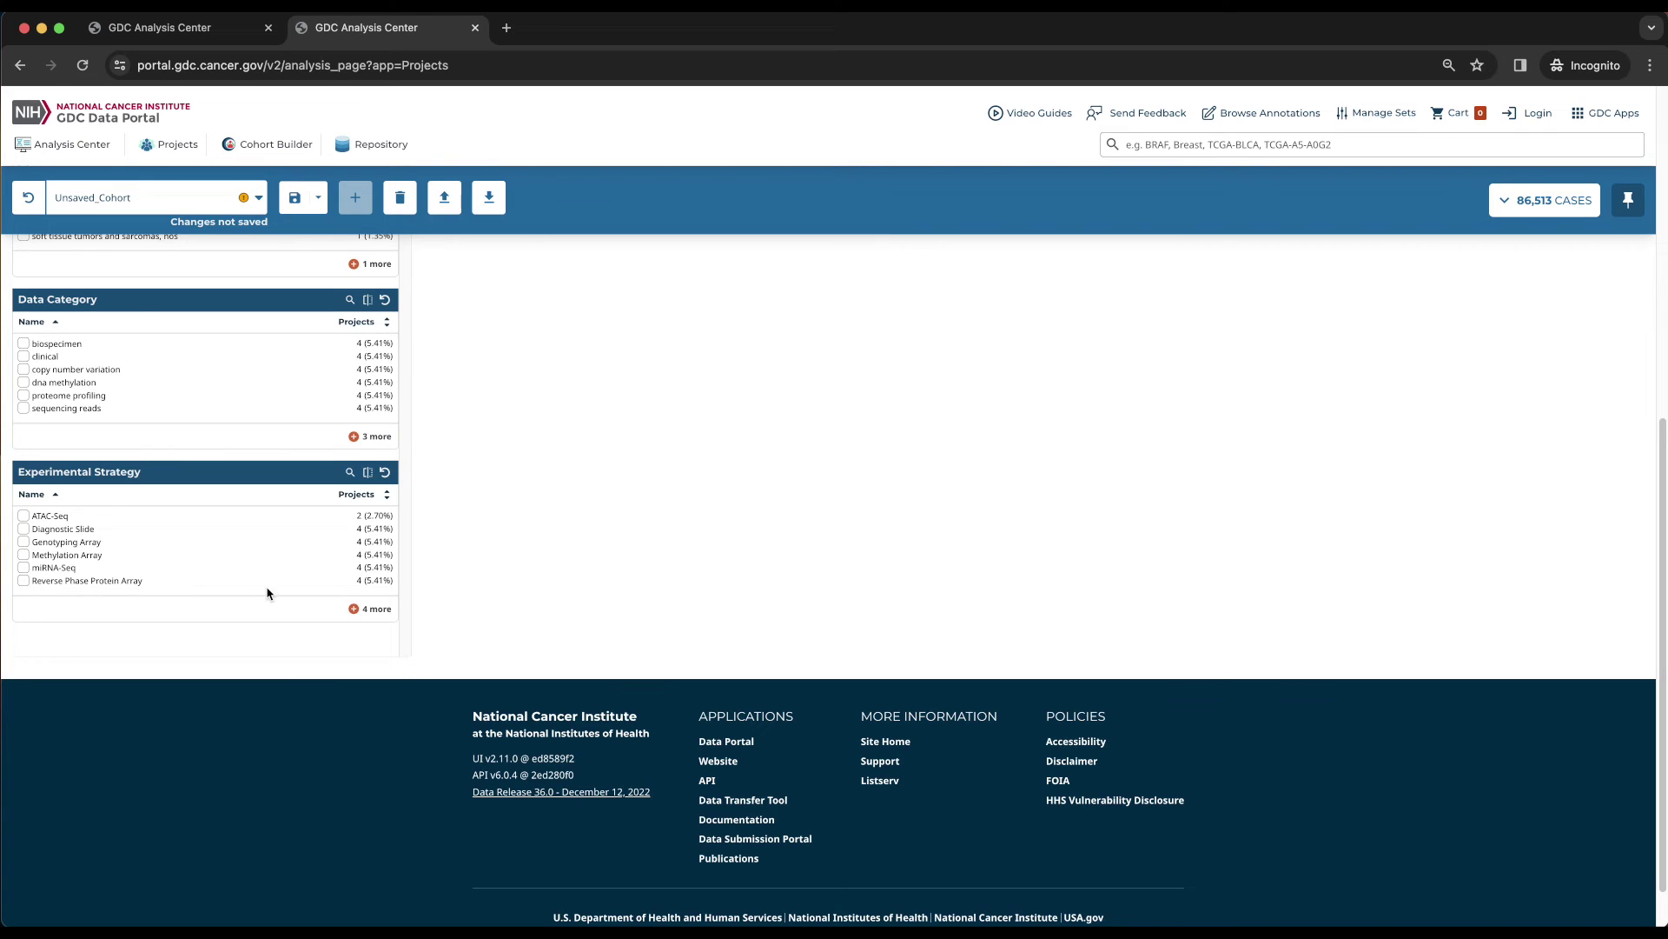
{"action": "left_click", "coordinate": [370, 608]}
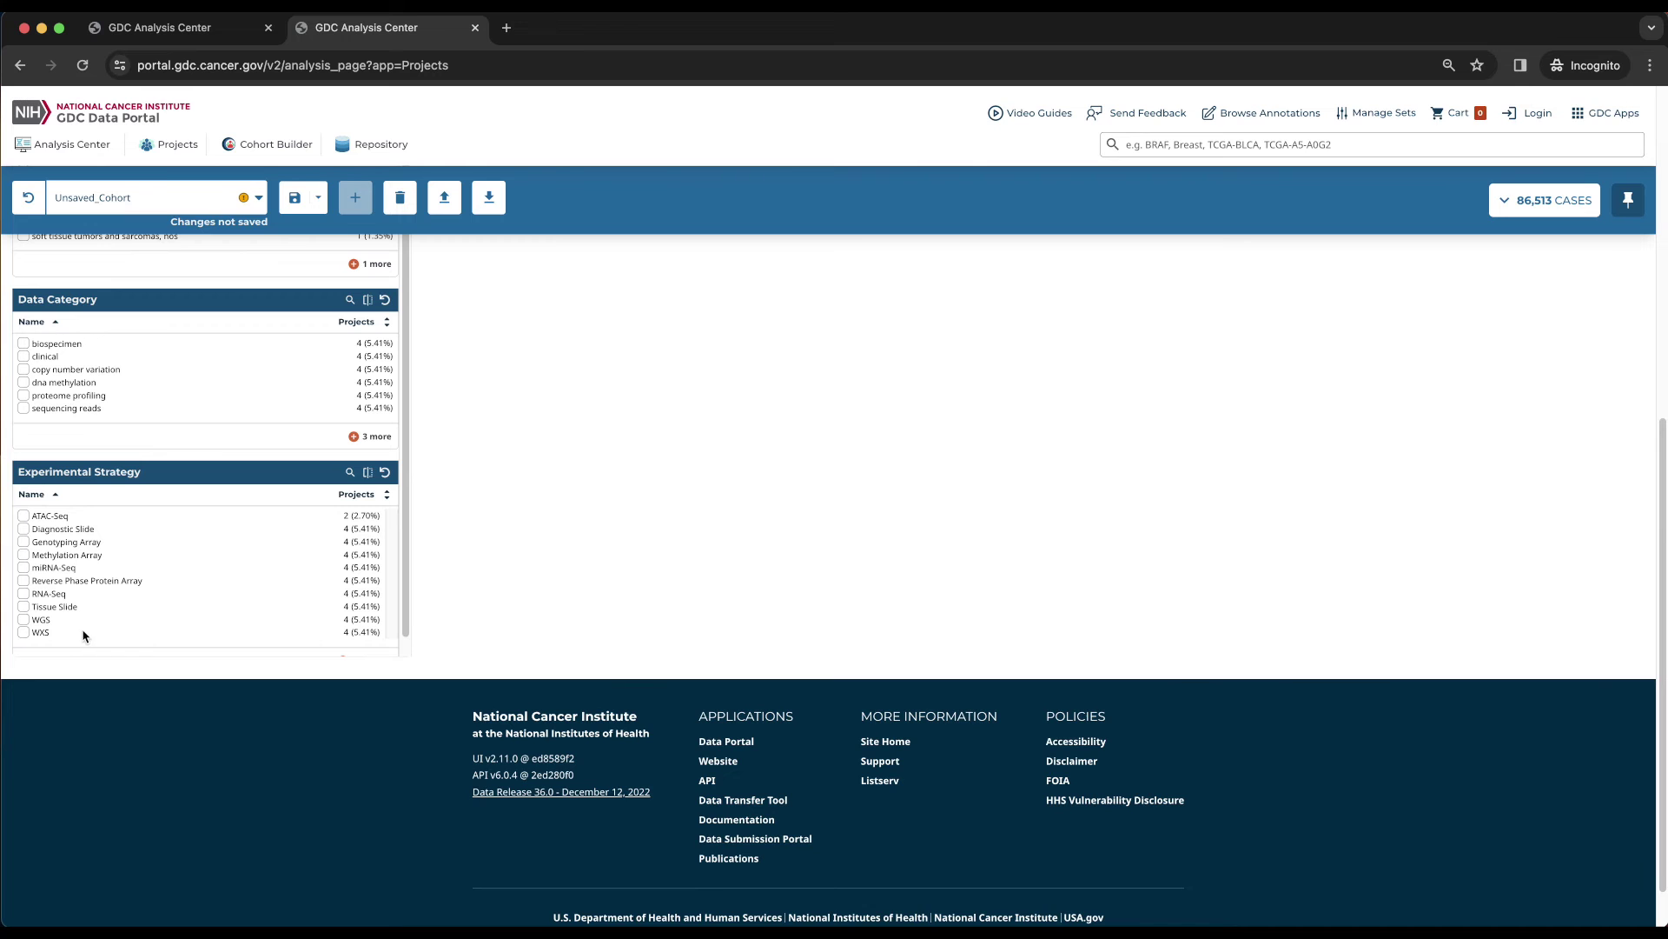
{"action": "left_click", "coordinate": [23, 620]}
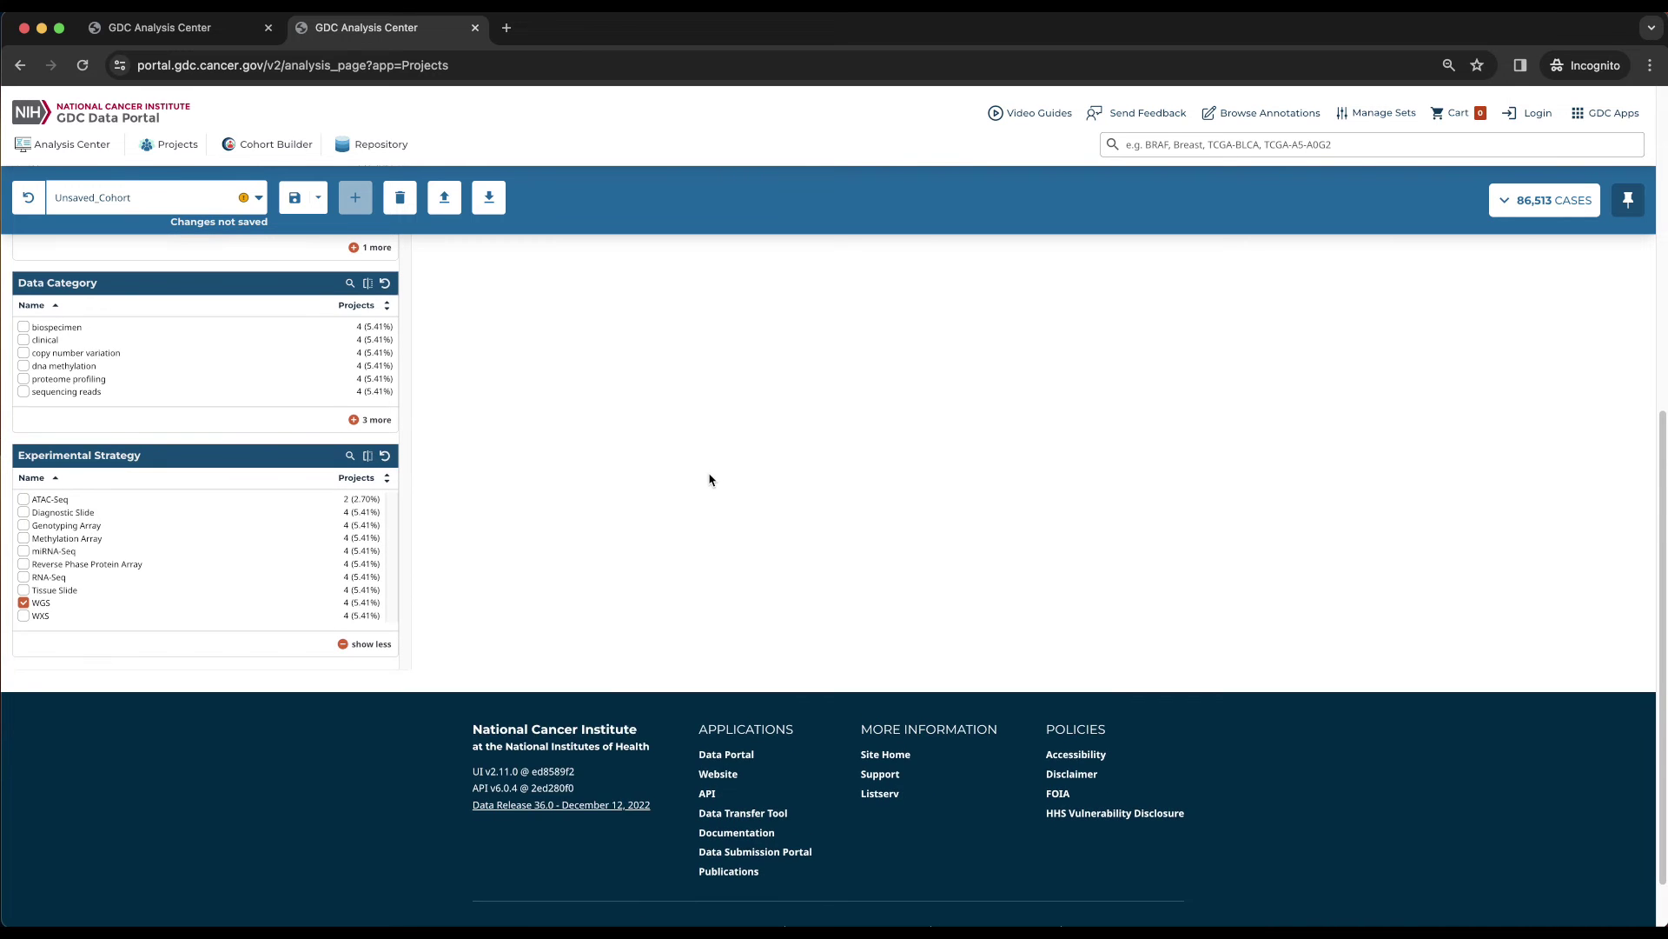
{"action": "scroll", "coordinate": [718, 478], "scroll_direction": "up", "scroll_amount": 2}
{"action": "scroll", "coordinate": [717, 478], "scroll_direction": "up", "scroll_amount": 3}
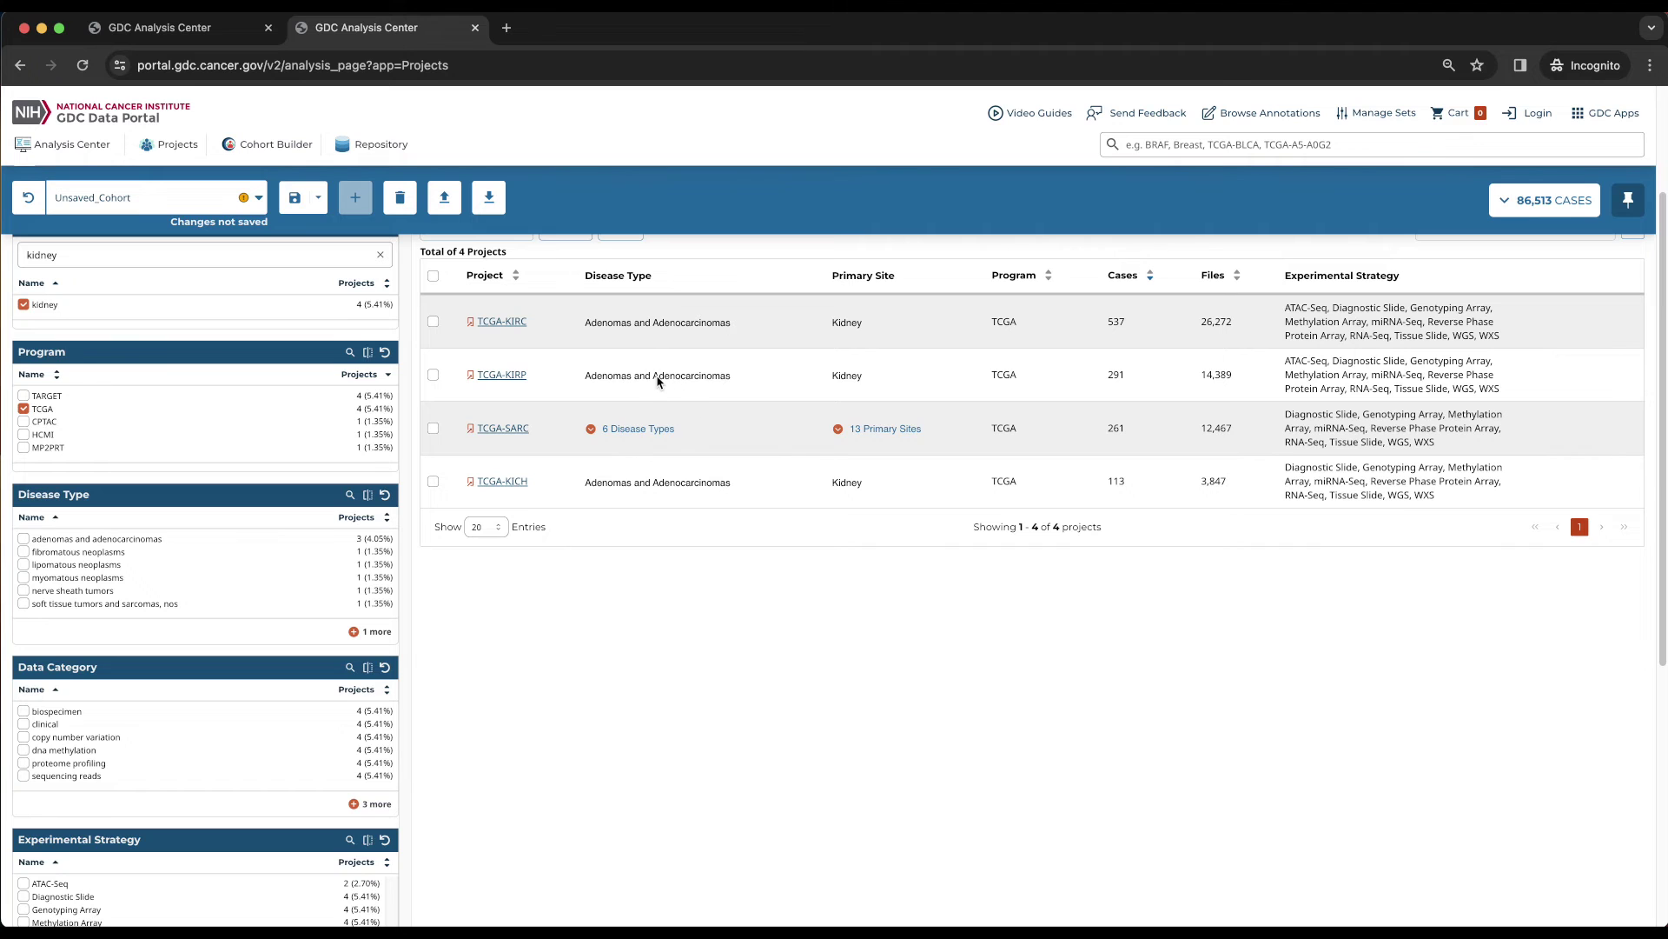
{"action": "scroll", "coordinate": [658, 381], "scroll_direction": "up", "scroll_amount": 1}
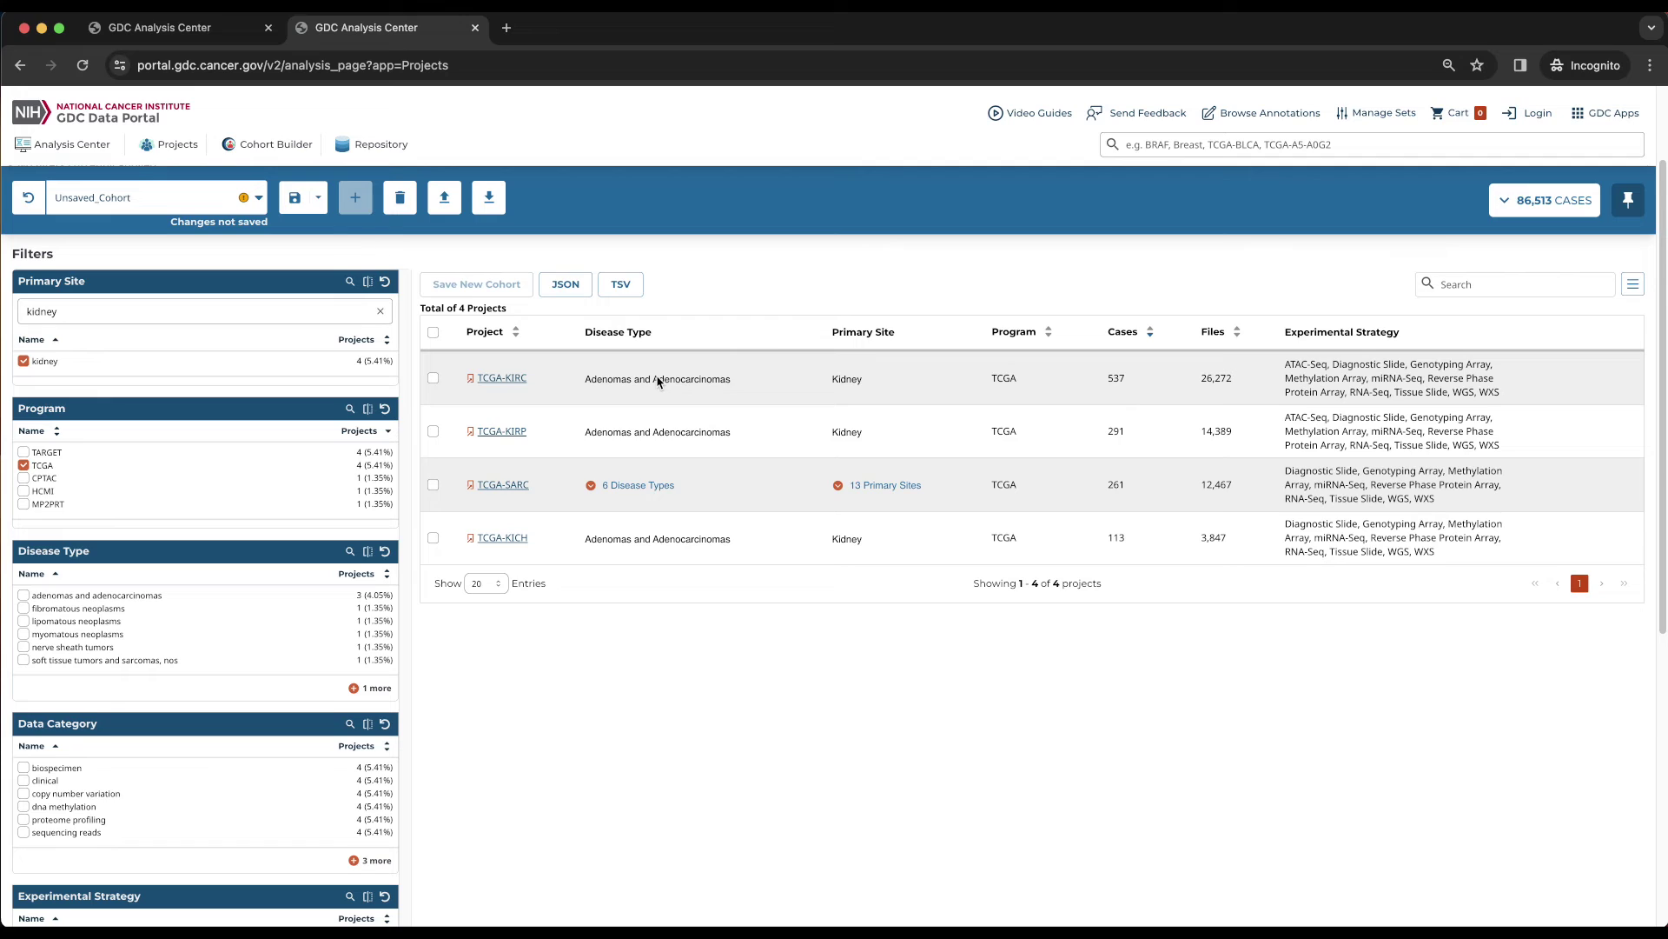
Select TCGA-KIRC and TCGA-KIRP, then all four projects with the header checkbox
{"action": "left_click", "coordinate": [434, 379]}
{"action": "left_click", "coordinate": [433, 431]}
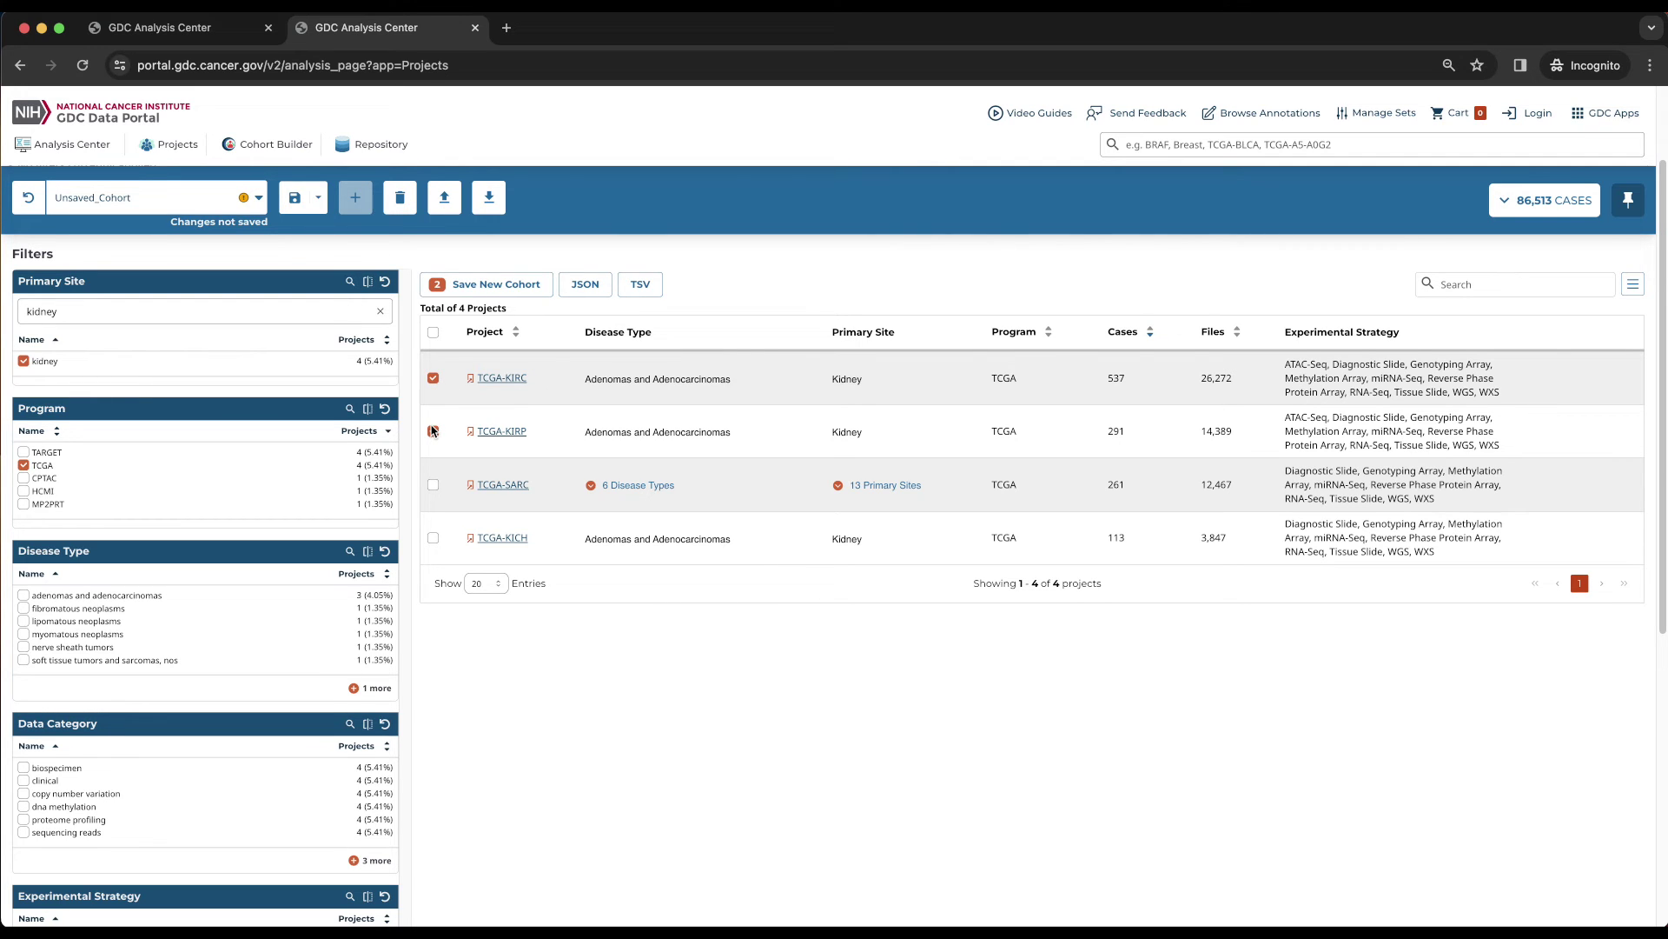
{"action": "left_click", "coordinate": [432, 332]}
Peek at TCGA-SARC's 13 primary sites, then bring up the Save Cohort dialog
{"action": "left_click", "coordinate": [846, 489]}
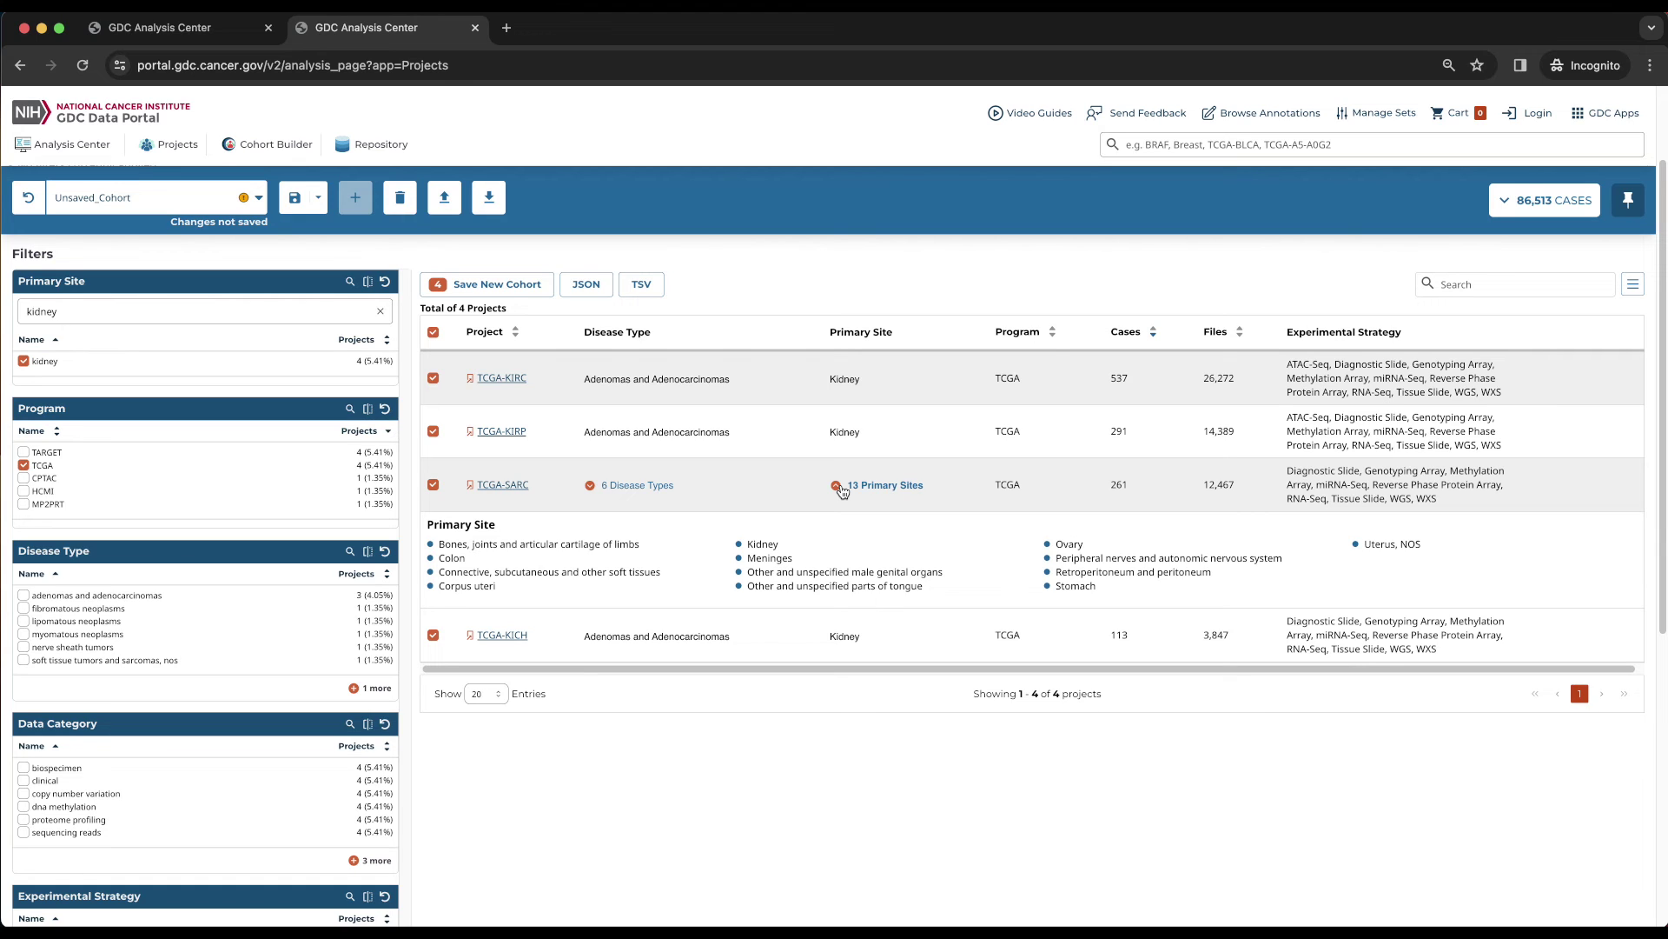
{"action": "left_click", "coordinate": [839, 486]}
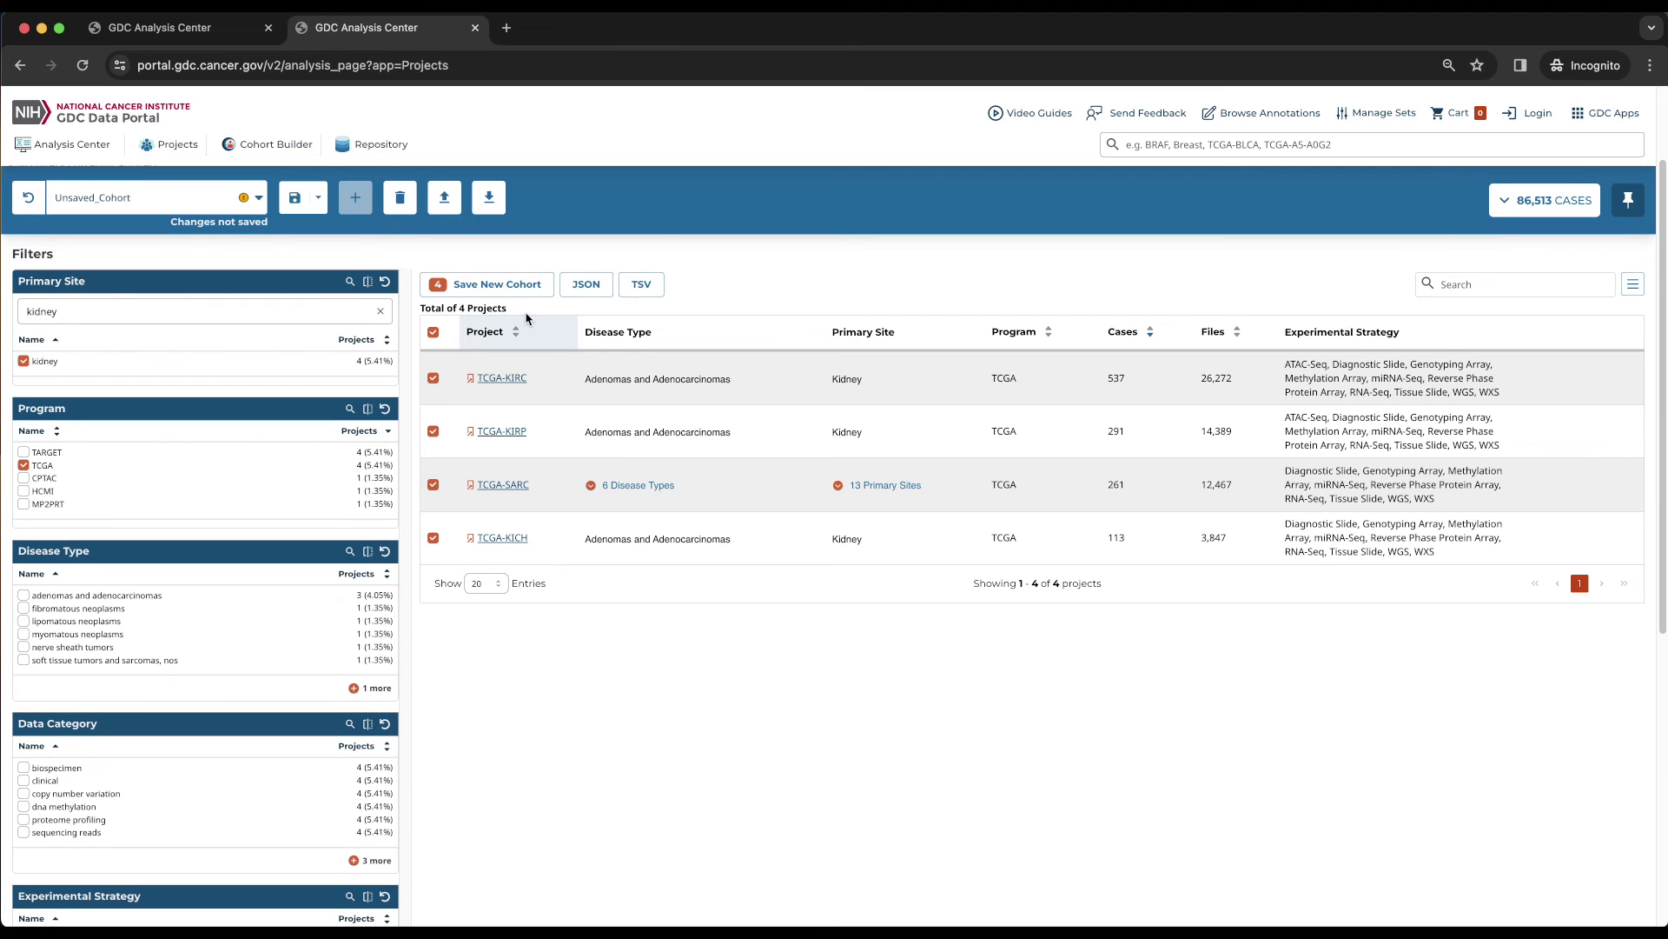
{"action": "left_click", "coordinate": [438, 290]}
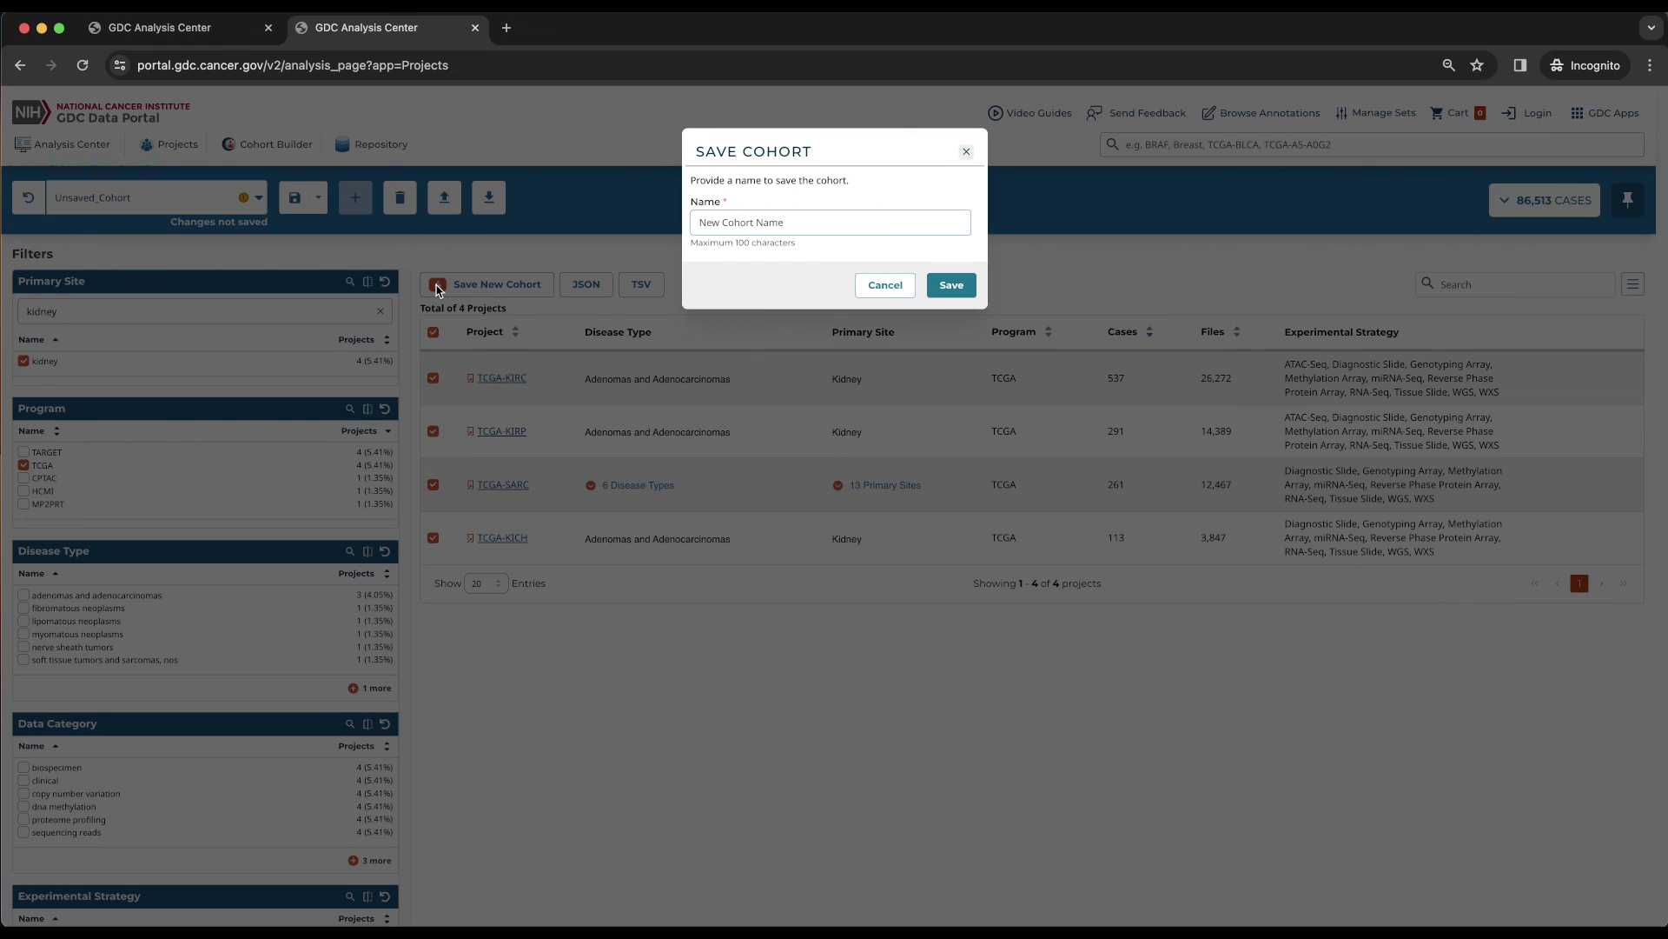
Save the cohort as 'TCGA Kidney WGS' and make it current with 1,202 cases
{"action": "type", "text": "TCGA Kidney WGS"}
{"action": "left_click", "coordinate": [951, 291]}
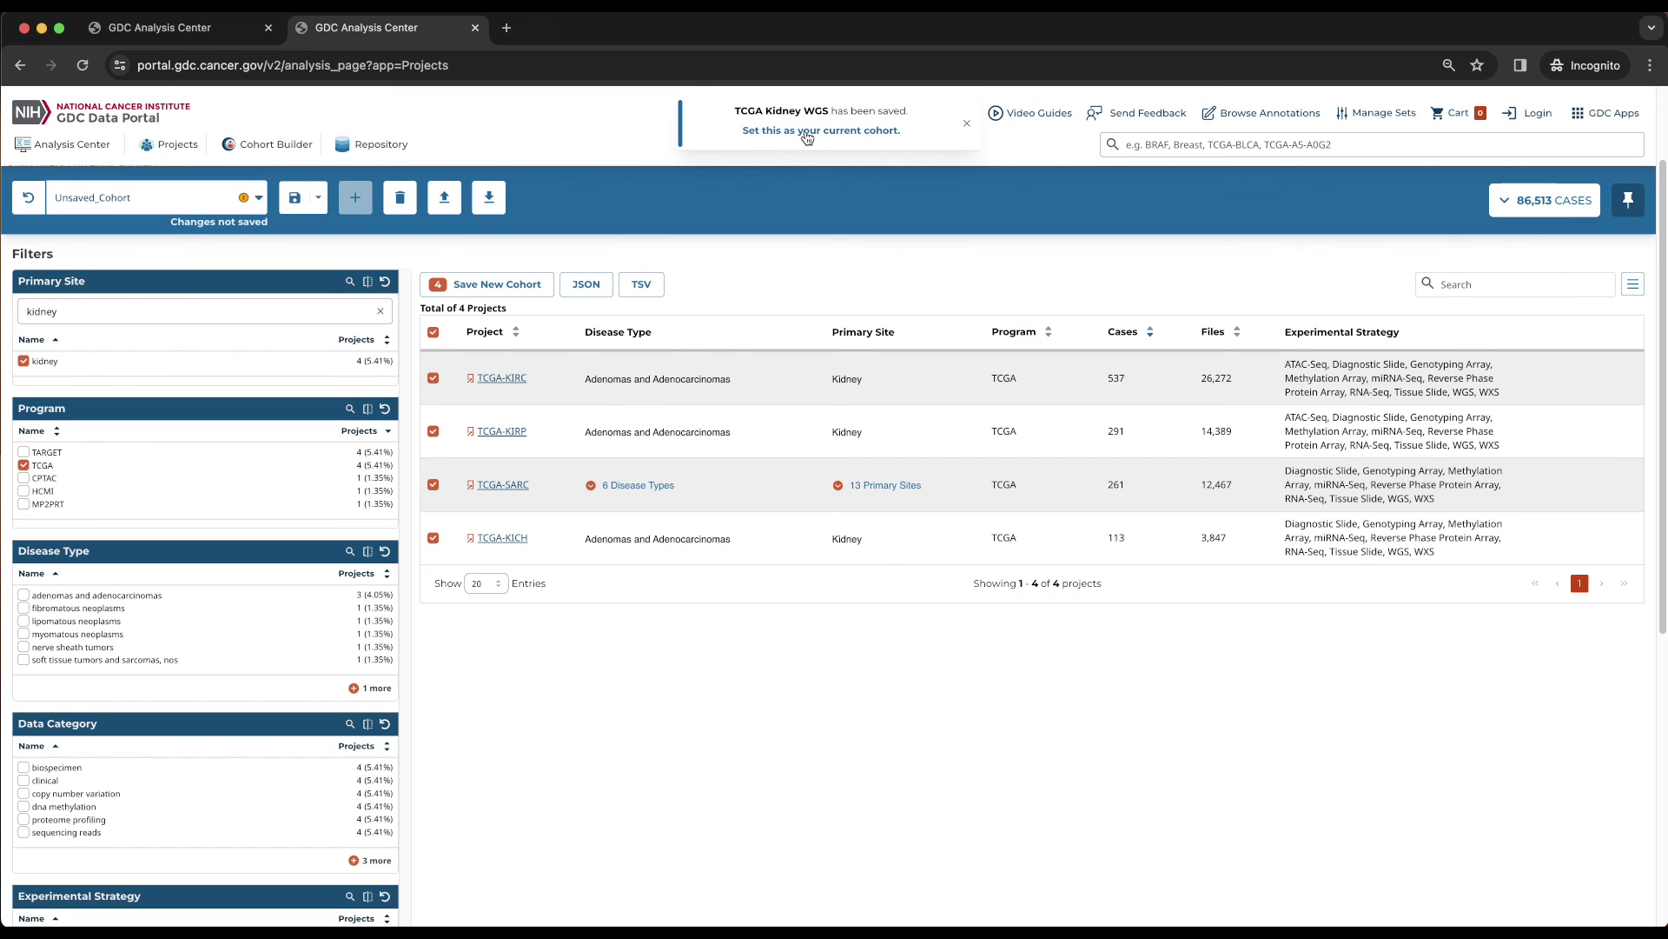
{"action": "left_click", "coordinate": [808, 132]}
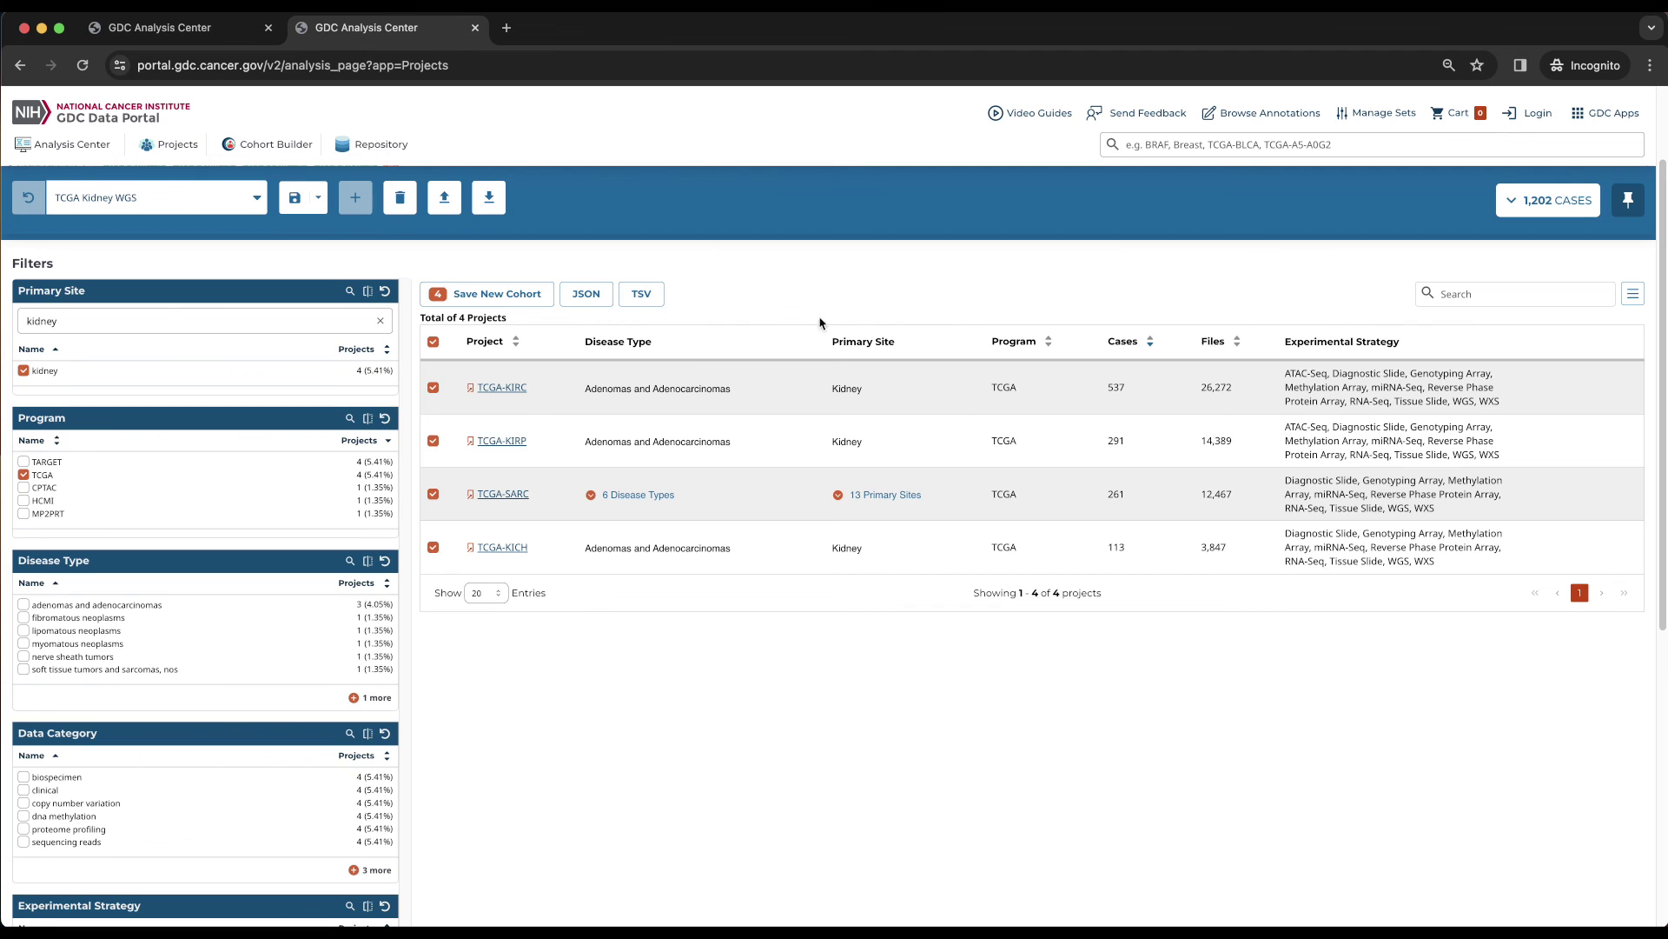
{"action": "scroll", "coordinate": [979, 384], "scroll_direction": "up", "scroll_amount": 2}
{"action": "scroll", "coordinate": [979, 385], "scroll_direction": "up", "scroll_amount": 3}
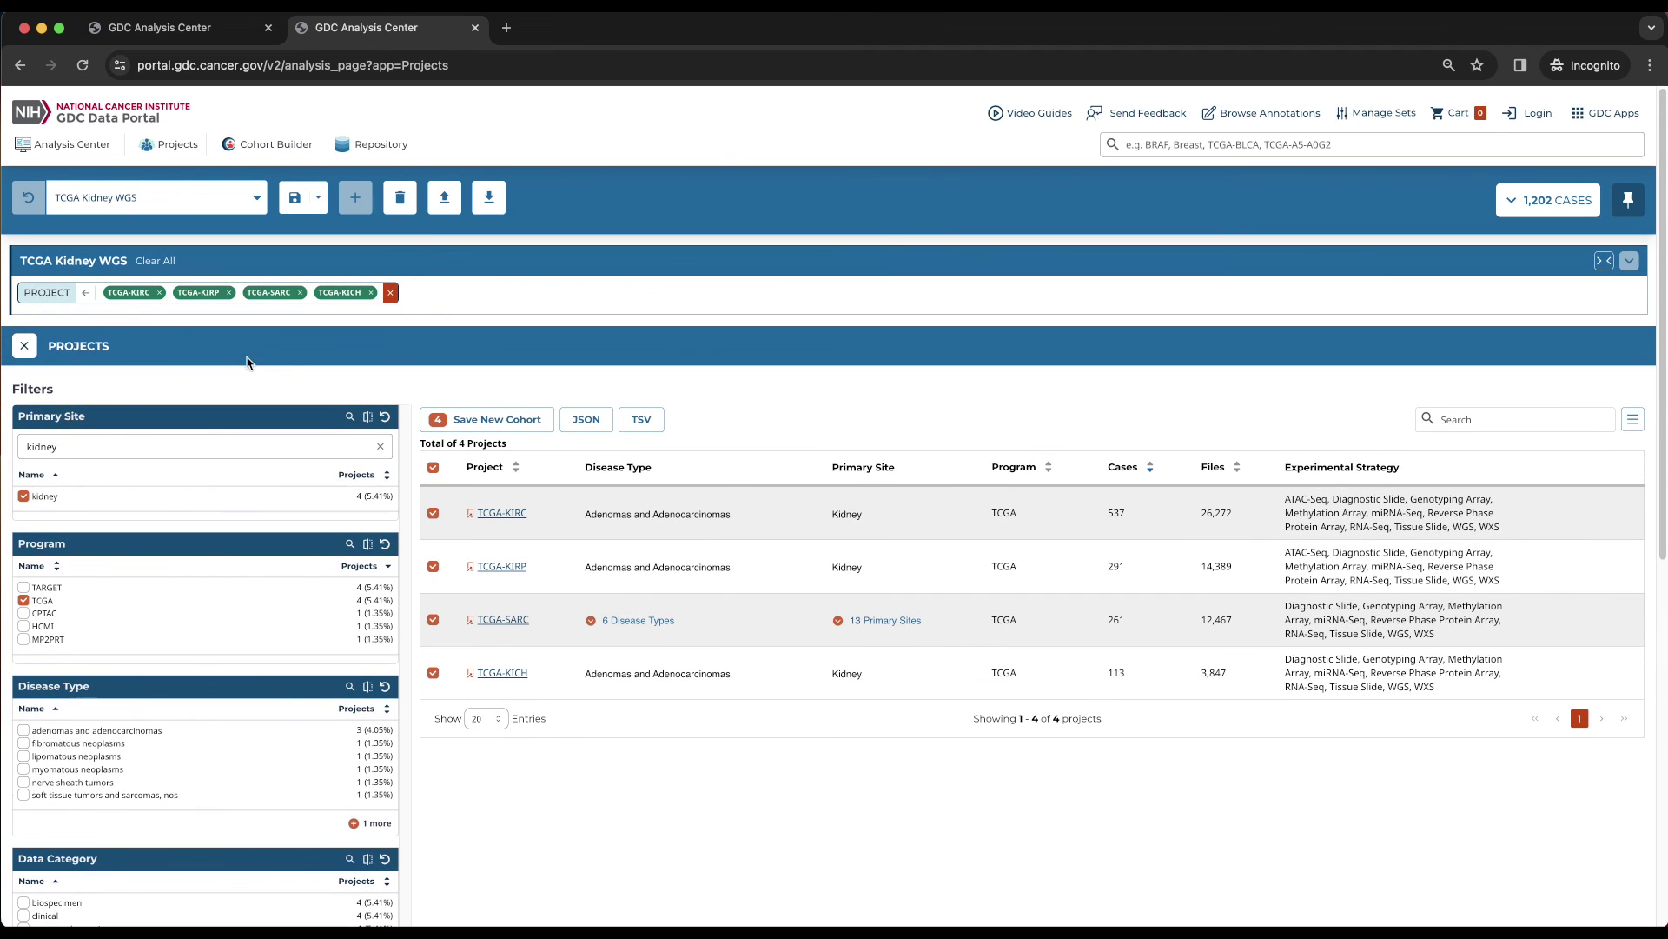